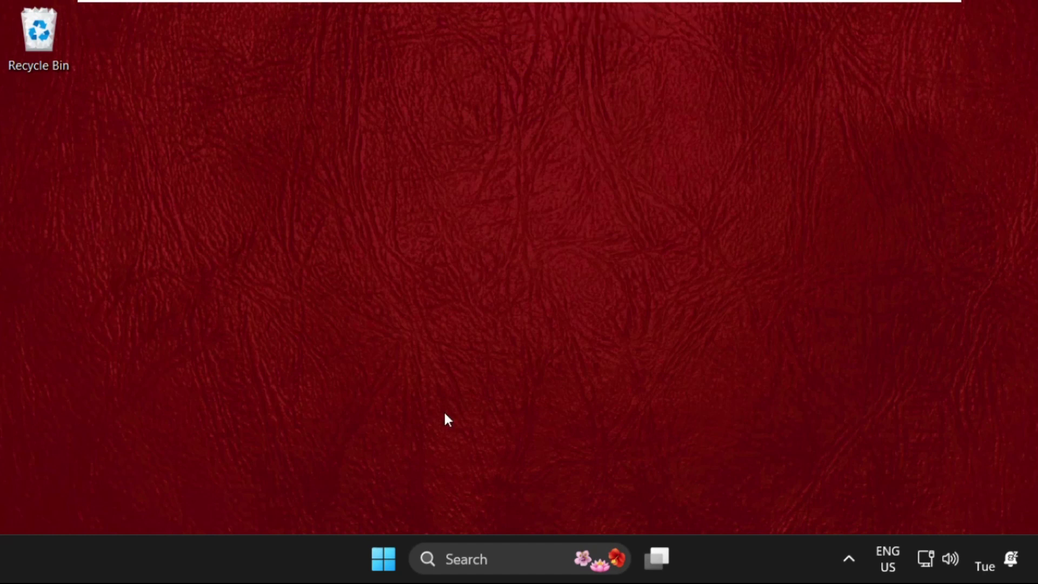
Open the power-user quick-link menu from the Start button
{"action": "right_click", "coordinate": [382, 562]}
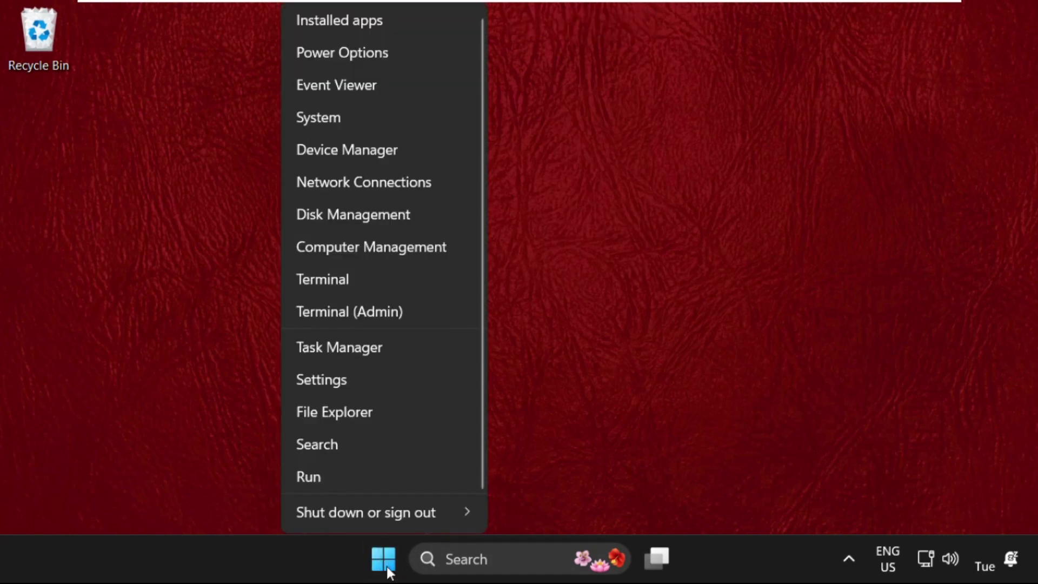
Open Settings and switch Gaming > Game Mode to On
{"action": "left_click", "coordinate": [362, 390]}
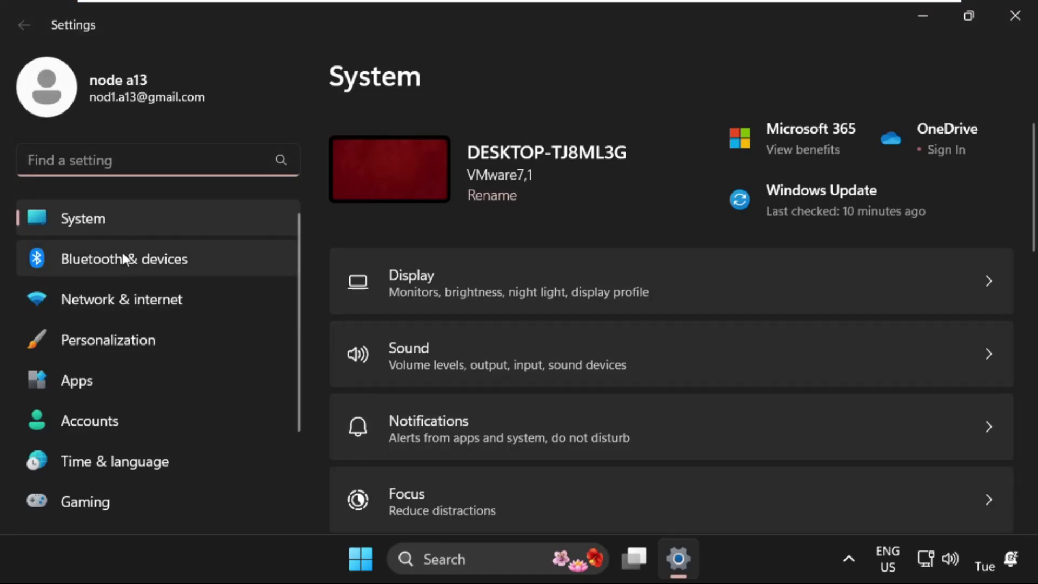
{"action": "scroll", "coordinate": [95, 460], "scroll_direction": "down", "scroll_amount": 1}
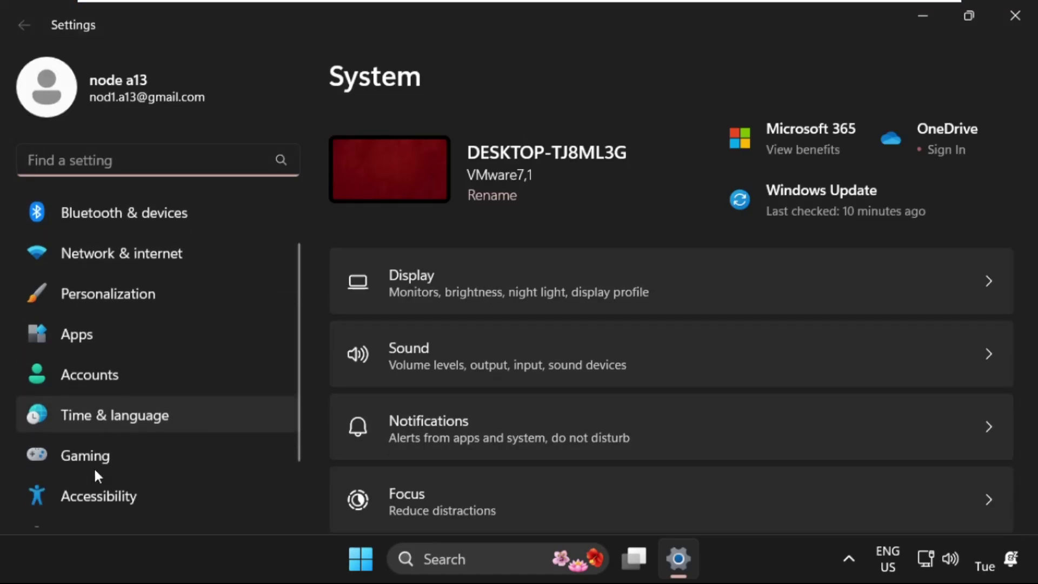
{"action": "left_click", "coordinate": [90, 453]}
{"action": "double_click", "coordinate": [482, 32]}
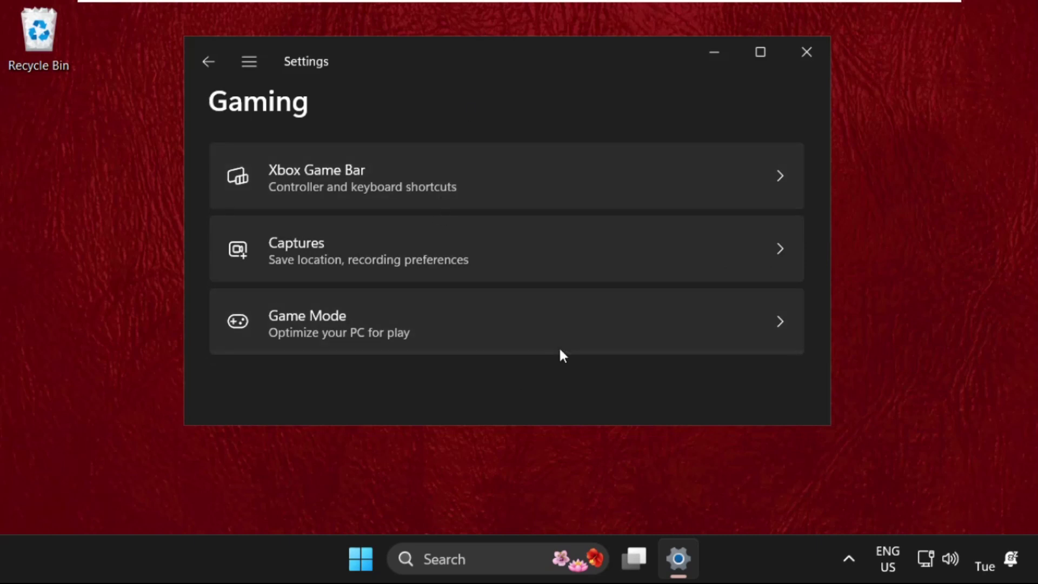
{"action": "left_click", "coordinate": [361, 338]}
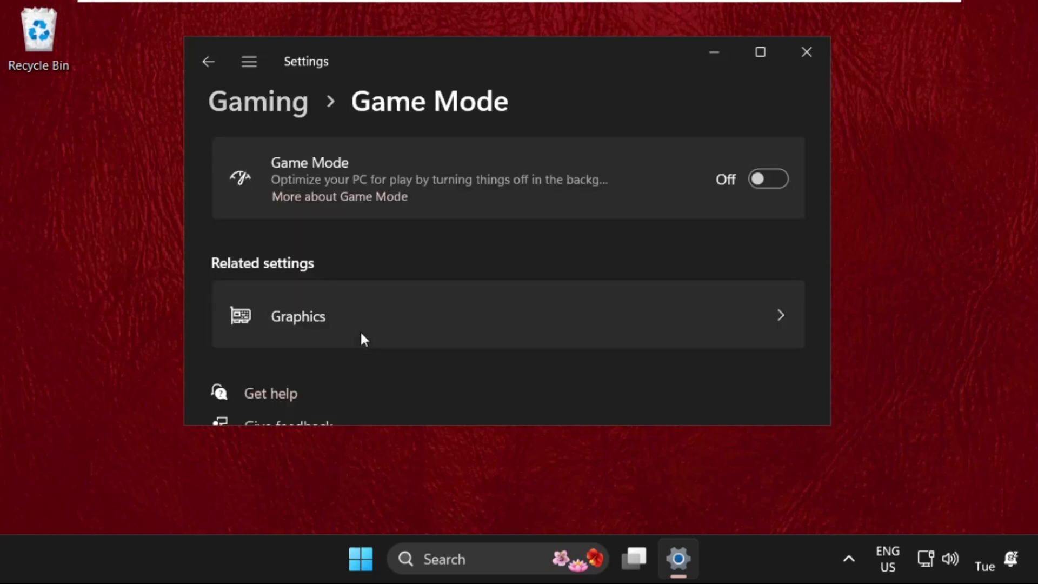
{"action": "left_click", "coordinate": [769, 184]}
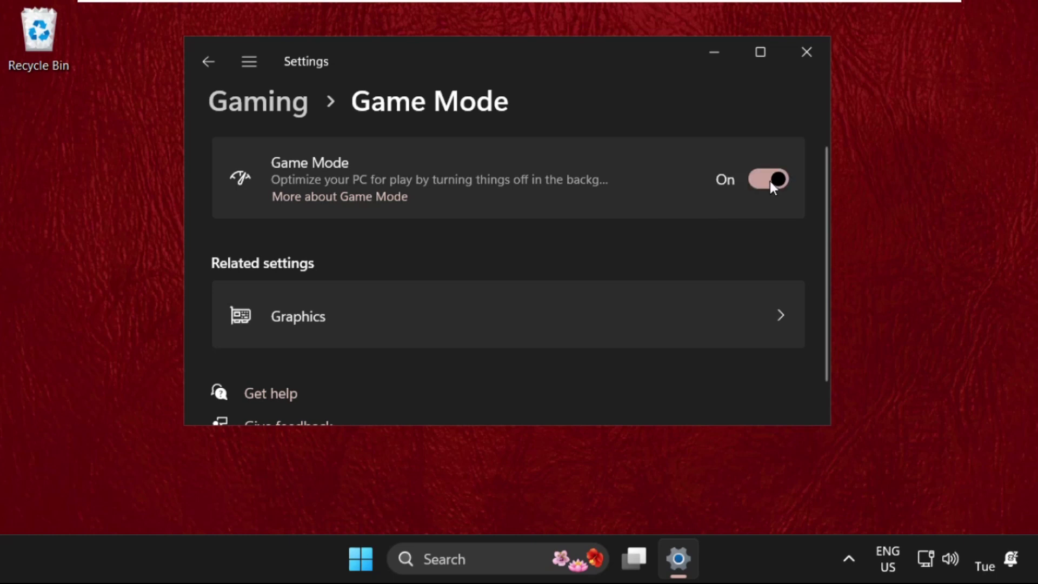
{"action": "double_click", "coordinate": [537, 47]}
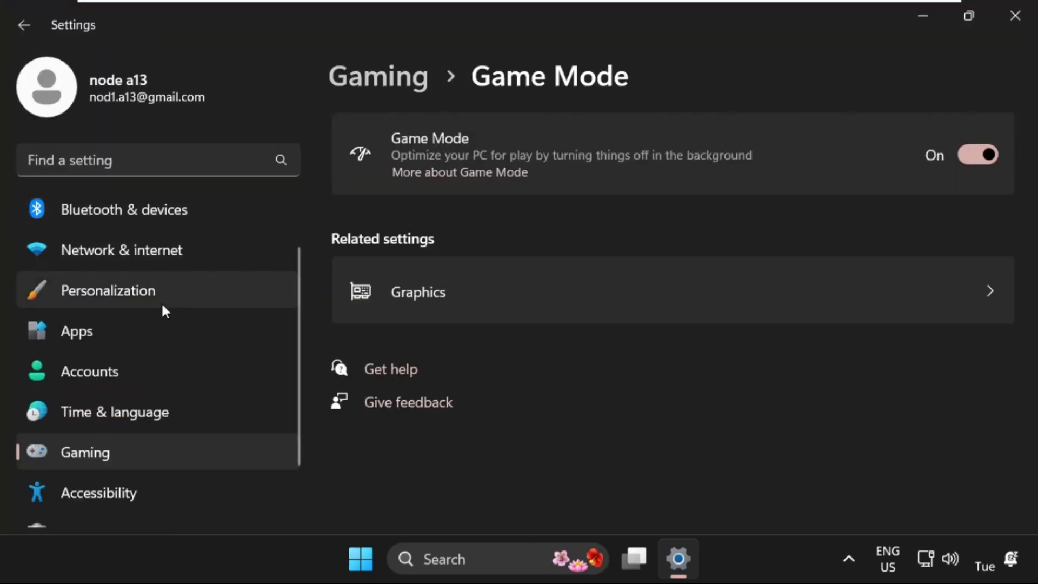
In Gaming > Xbox Game Bar, turn off opening Game Bar with the controller button
{"action": "left_click", "coordinate": [111, 454]}
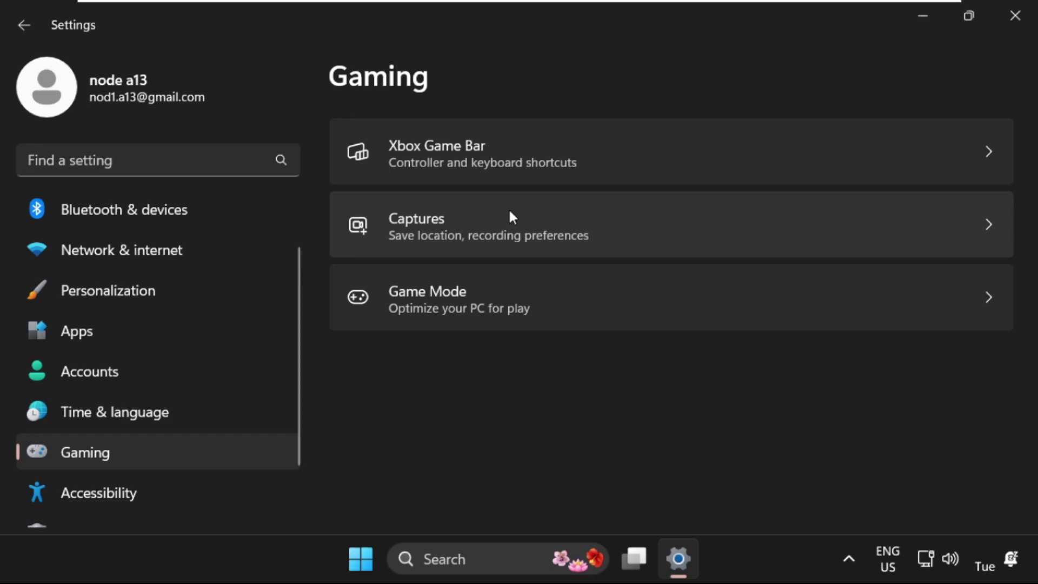
{"action": "left_click", "coordinate": [493, 158]}
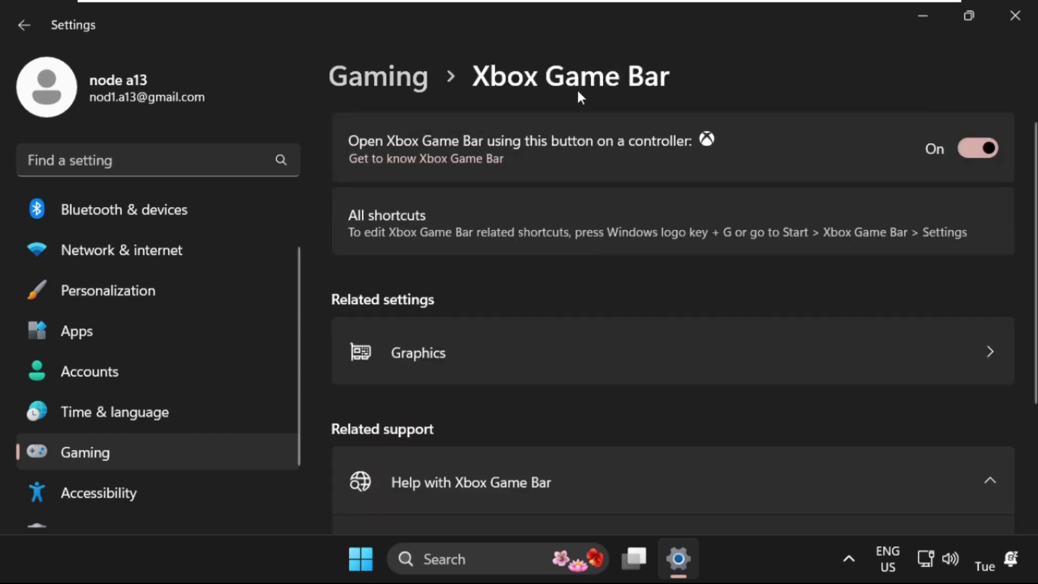
{"action": "left_click", "coordinate": [979, 147]}
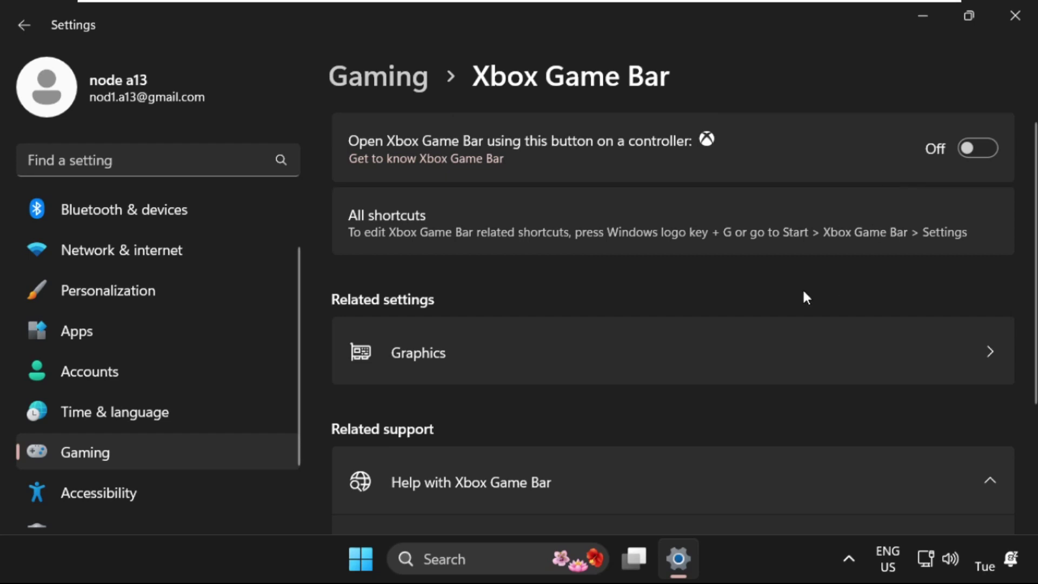
Go to the System > Display > Graphics settings page
{"action": "scroll", "coordinate": [109, 378], "scroll_direction": "up", "scroll_amount": 1}
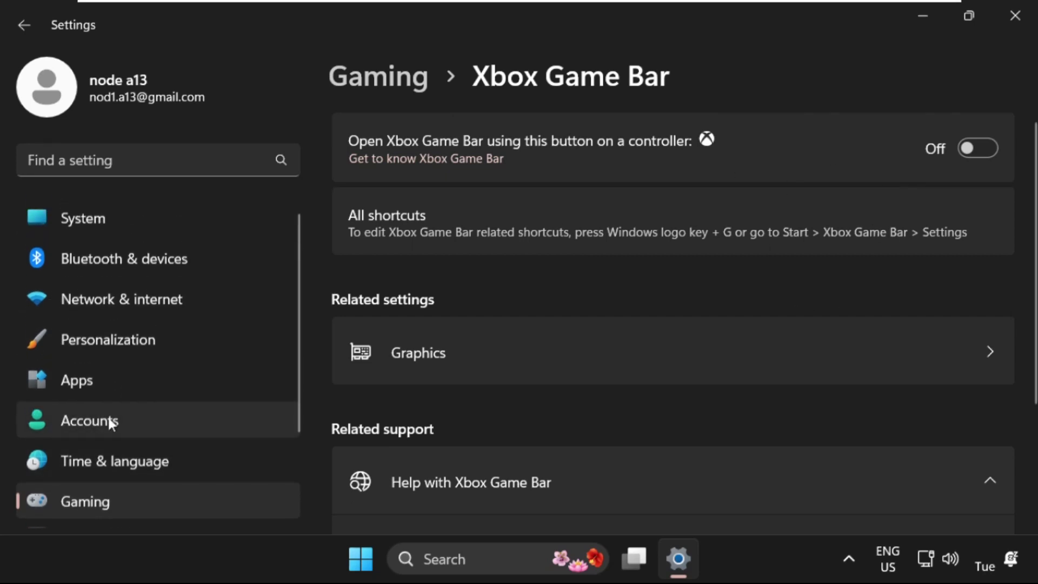
{"action": "left_click", "coordinate": [119, 214]}
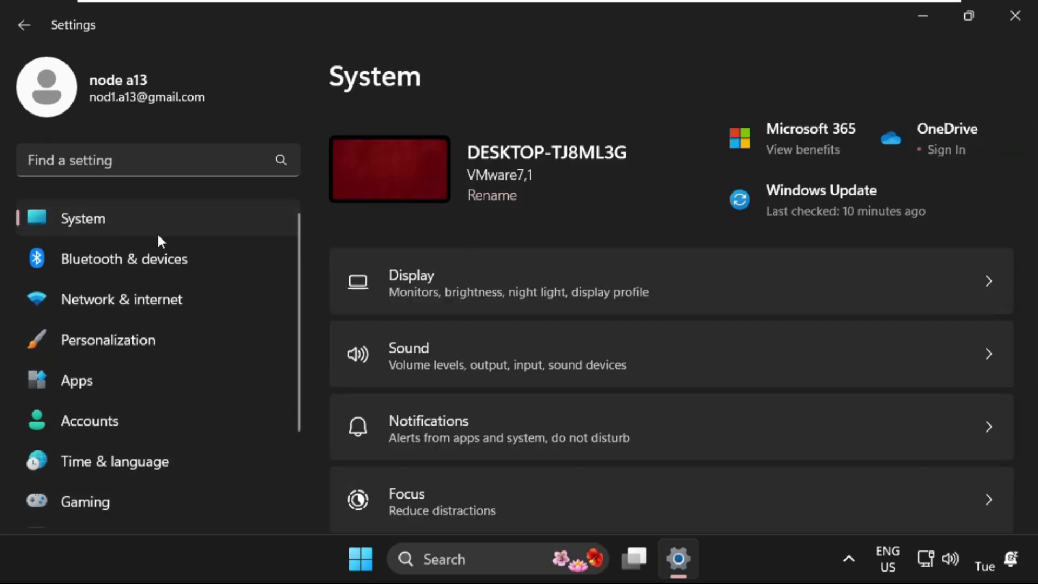
{"action": "left_click", "coordinate": [496, 295]}
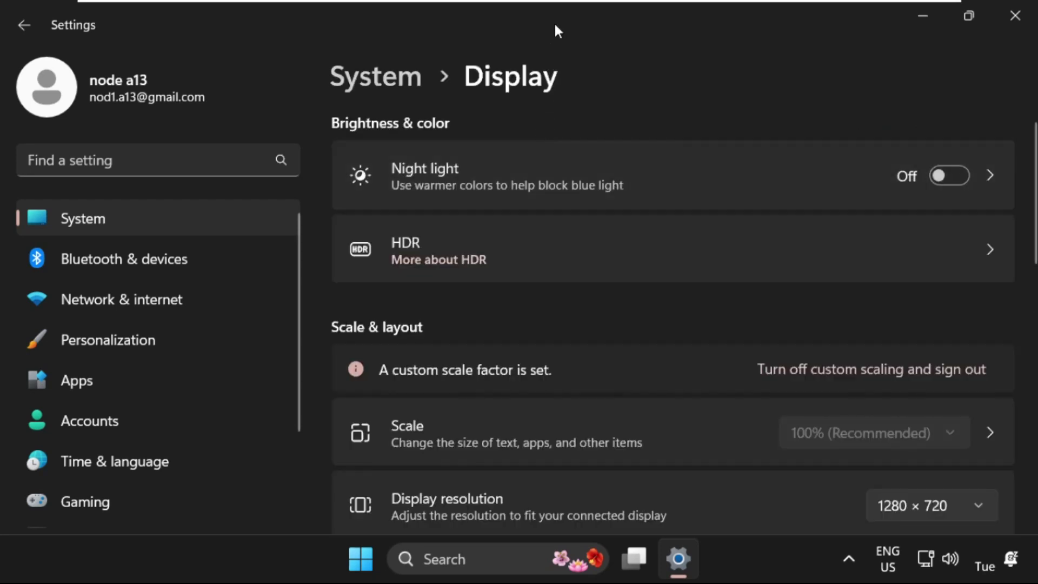
{"action": "double_click", "coordinate": [553, 22]}
{"action": "scroll", "coordinate": [478, 195], "scroll_direction": "down", "scroll_amount": 3}
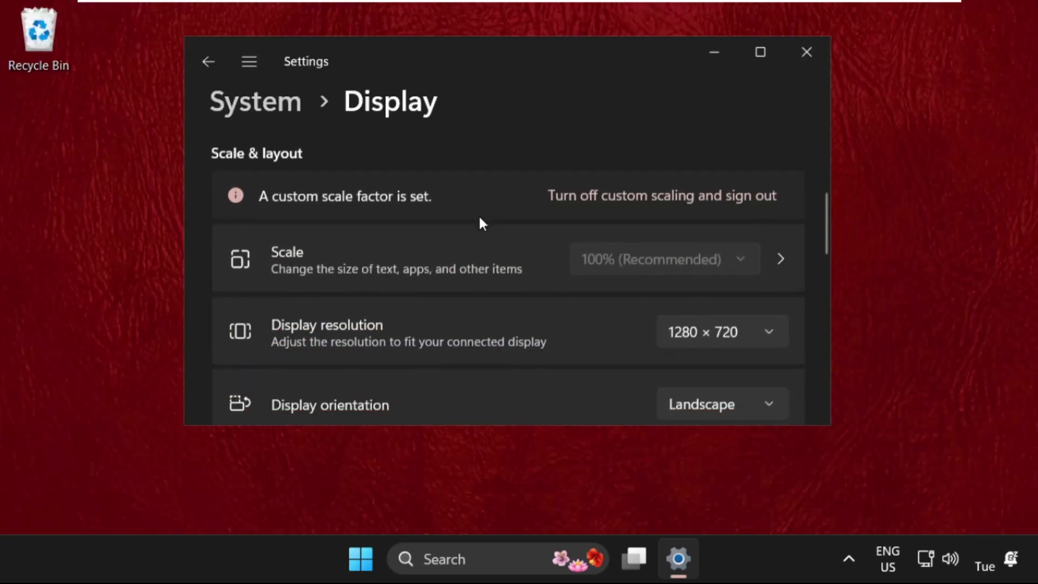
{"action": "scroll", "coordinate": [479, 227], "scroll_direction": "down", "scroll_amount": 6}
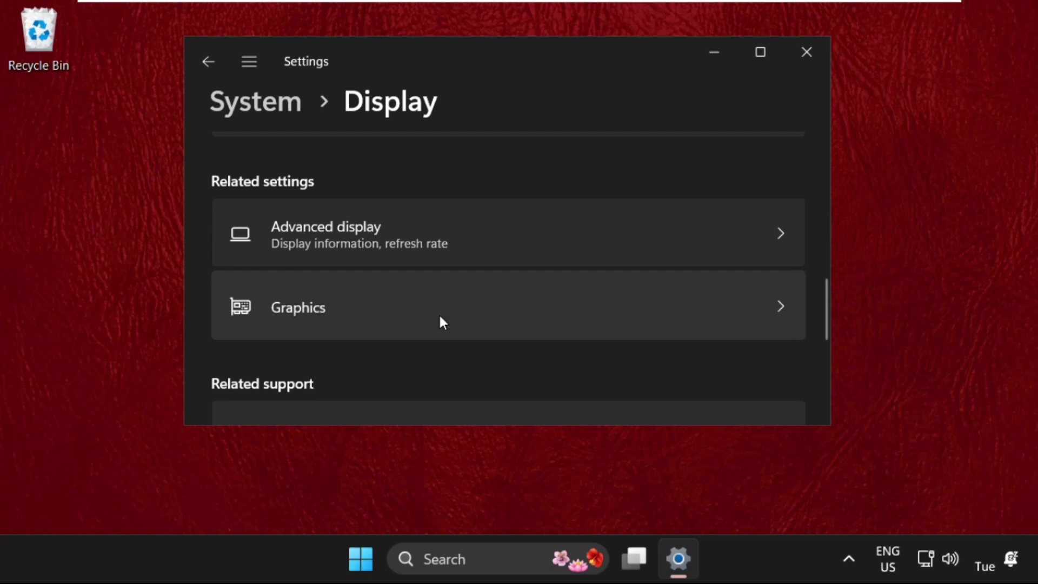
{"action": "left_click", "coordinate": [439, 317]}
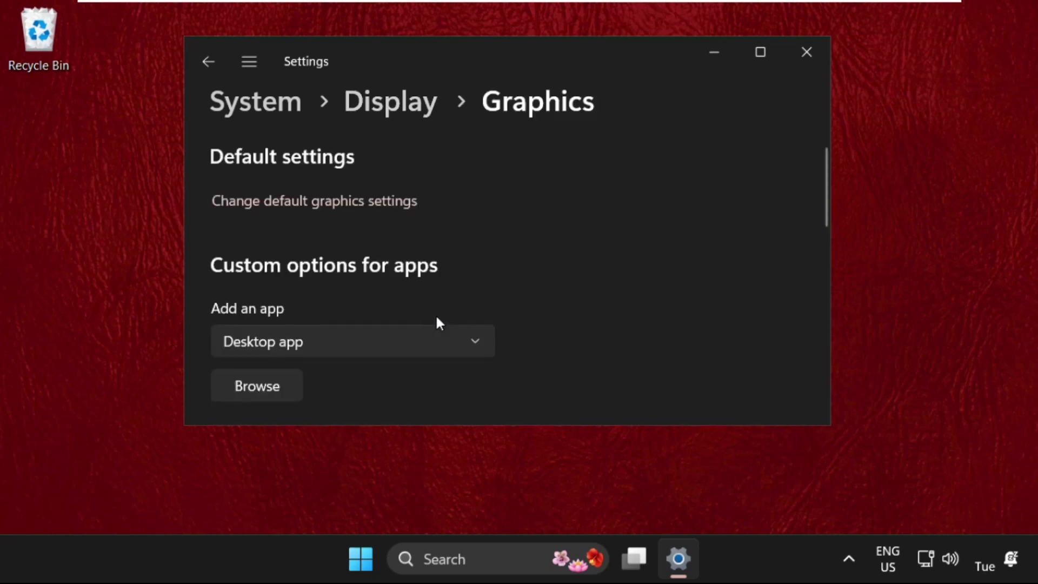
In default graphics settings, turn Optimizations for windowed games On and close Settings
{"action": "scroll", "coordinate": [439, 323], "scroll_direction": "down", "scroll_amount": 5}
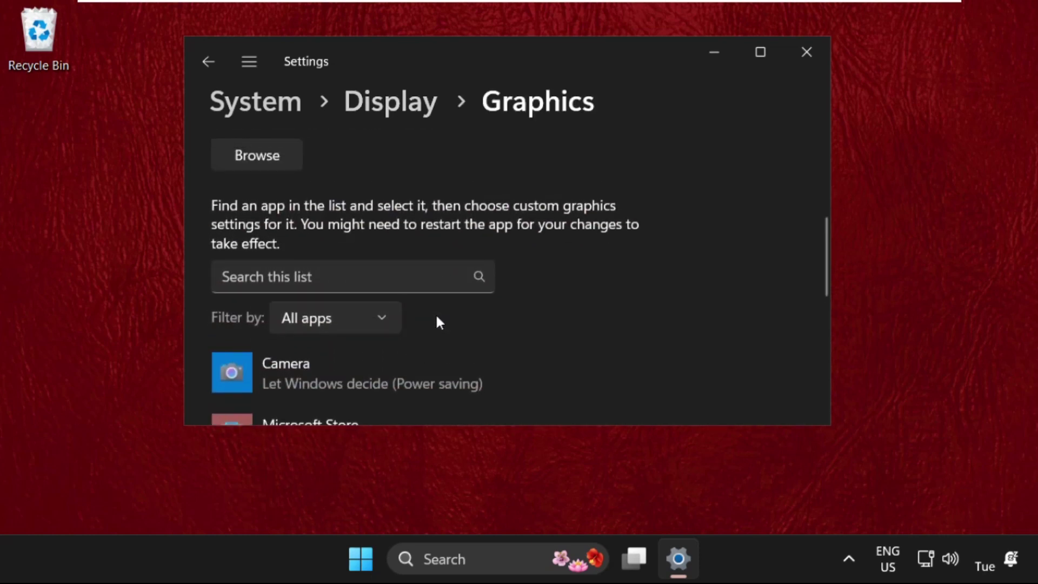
{"action": "scroll", "coordinate": [436, 317], "scroll_direction": "up", "scroll_amount": 3}
{"action": "scroll", "coordinate": [436, 319], "scroll_direction": "down", "scroll_amount": 3}
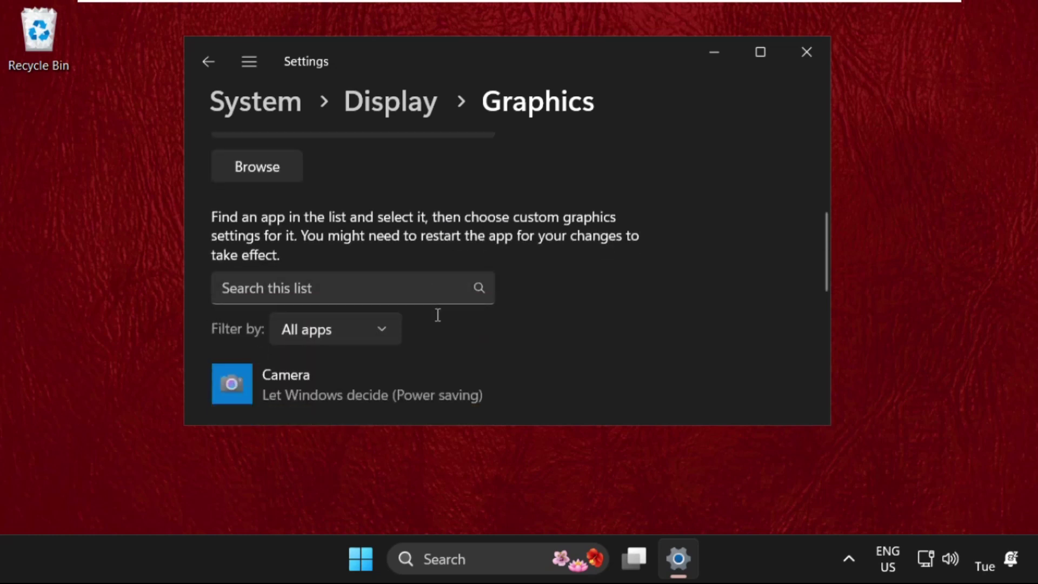
{"action": "double_click", "coordinate": [578, 62]}
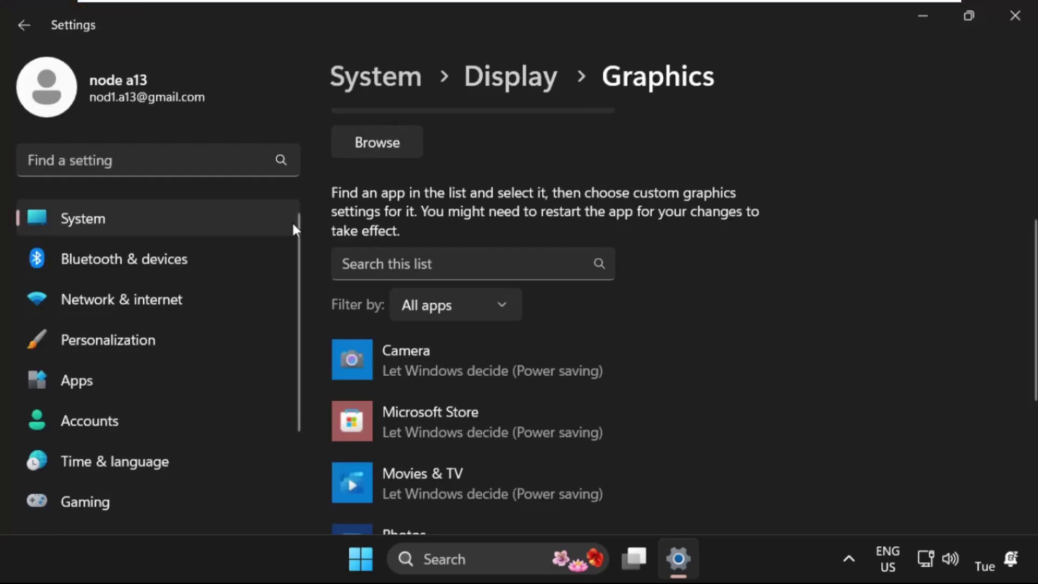
{"action": "scroll", "coordinate": [421, 246], "scroll_direction": "up", "scroll_amount": 4}
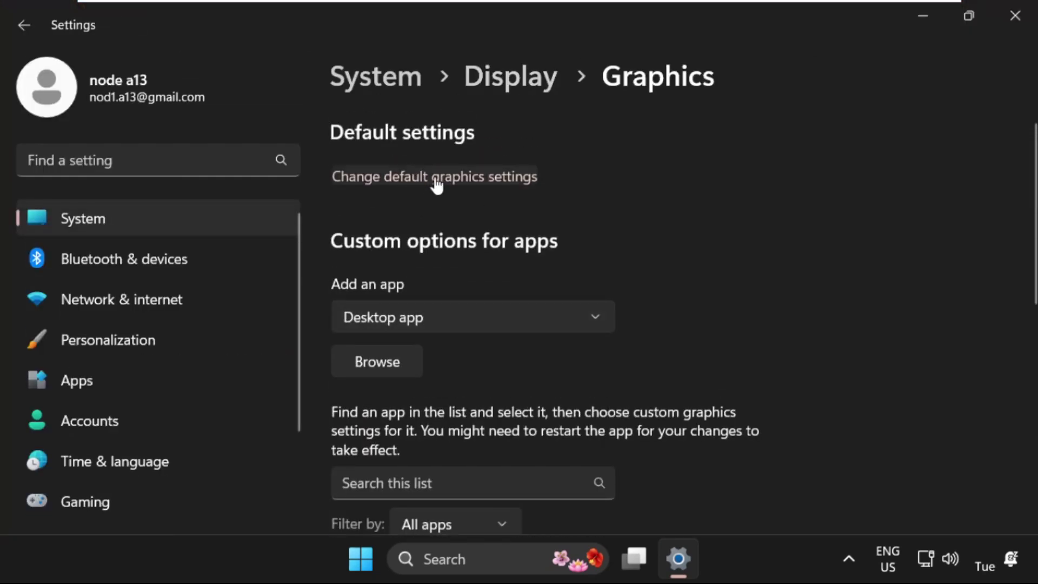
{"action": "left_click", "coordinate": [439, 178]}
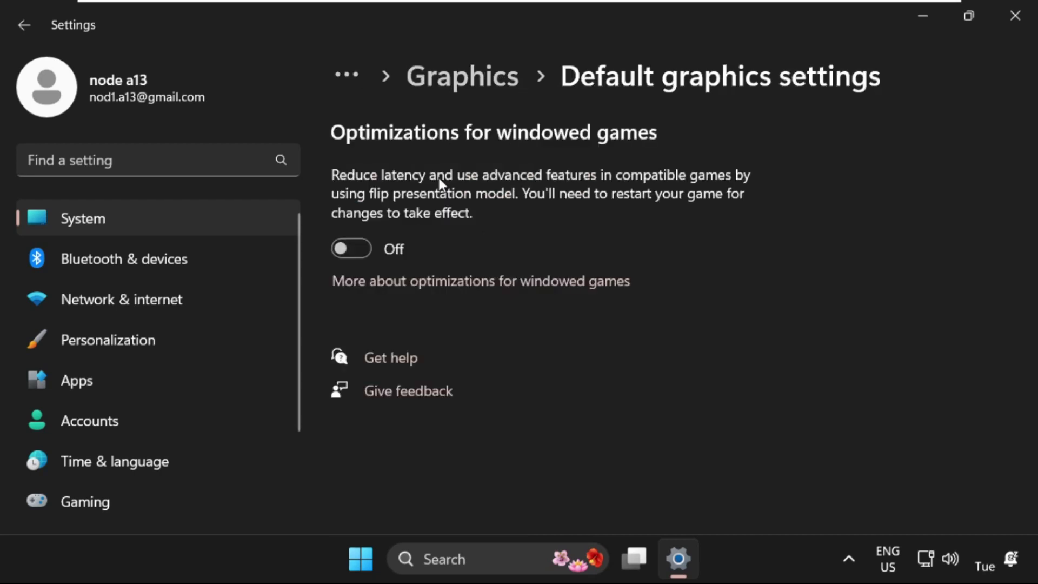
{"action": "left_click", "coordinate": [357, 253]}
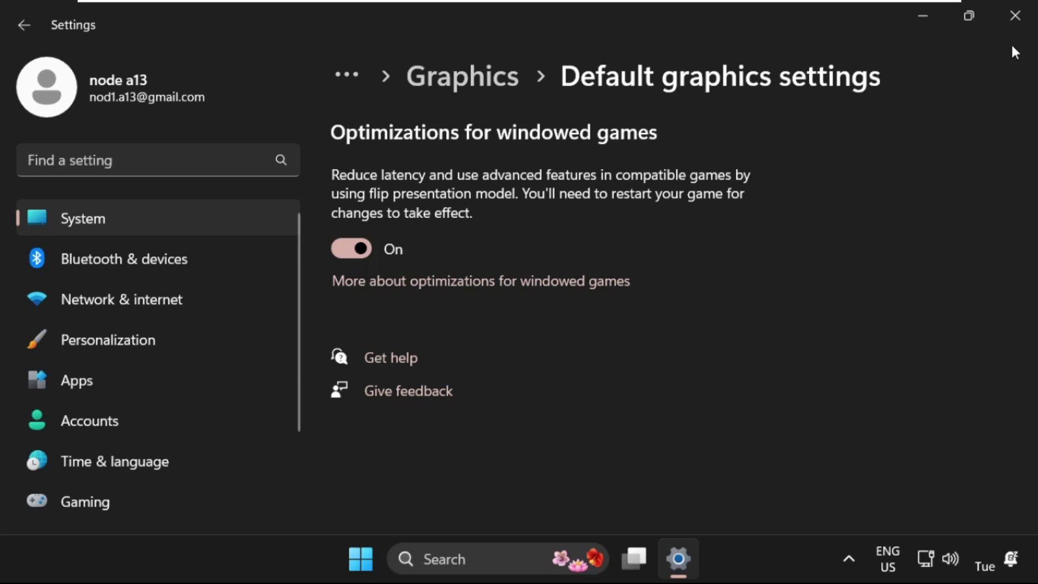
{"action": "left_click", "coordinate": [1015, 17]}
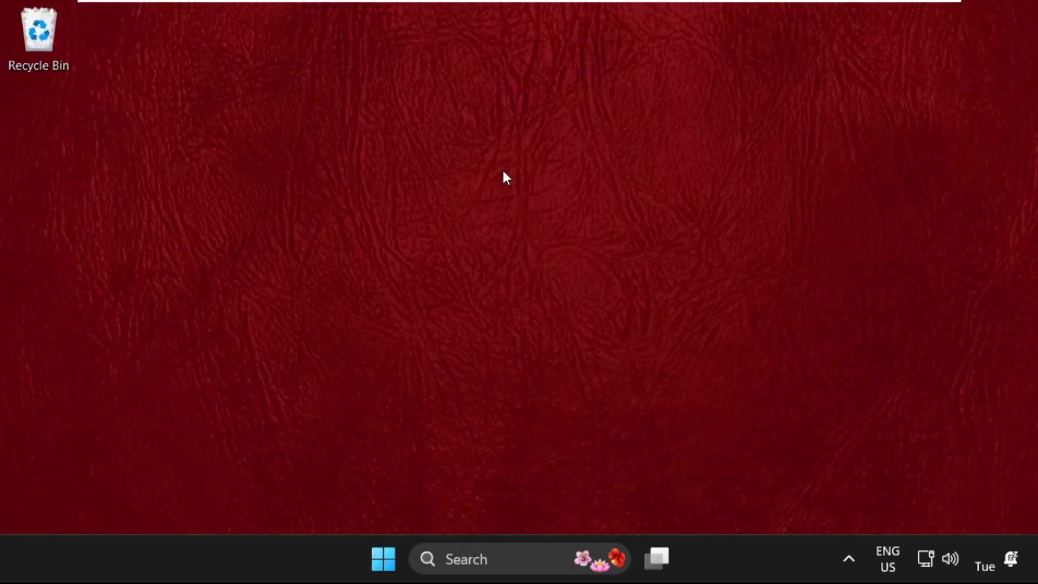
Find Transparency effects via a 'trans' search, switch it Off, and close Settings
{"action": "left_click", "coordinate": [472, 560]}
{"action": "type", "text": "transparency effects"}
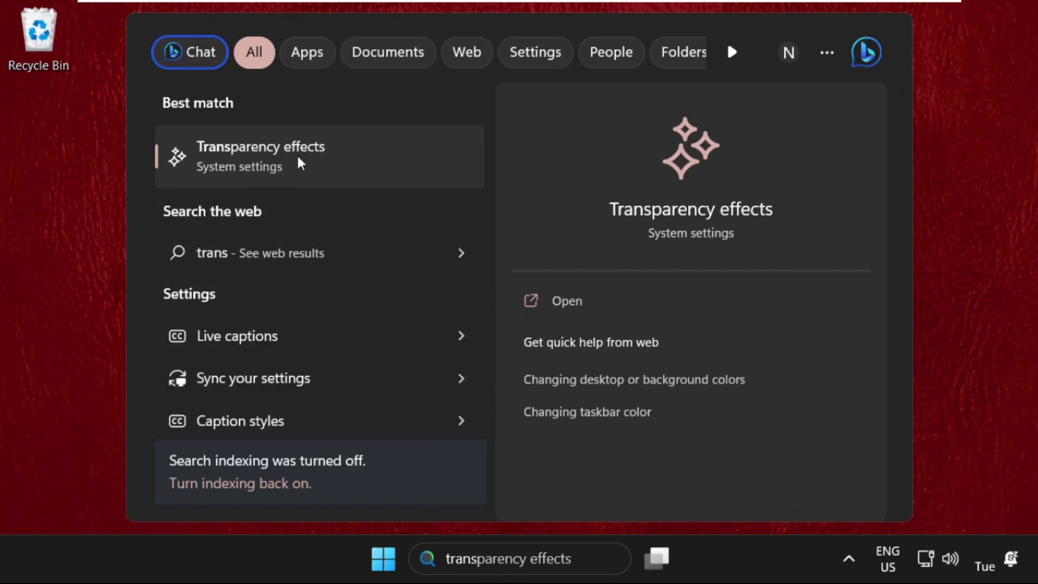
{"action": "left_click", "coordinate": [271, 157]}
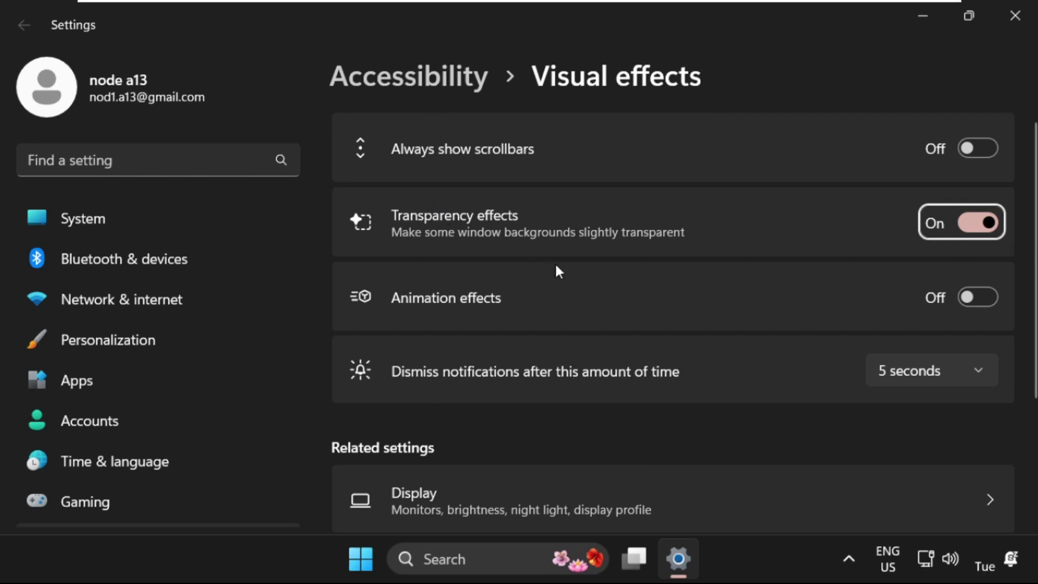
{"action": "left_click", "coordinate": [986, 229]}
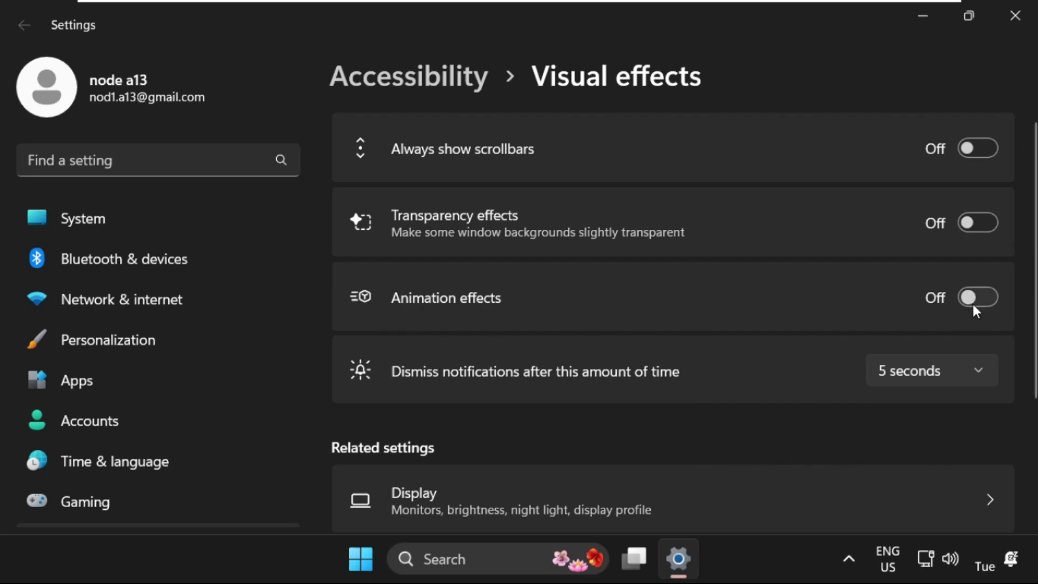
{"action": "left_click", "coordinate": [1014, 17]}
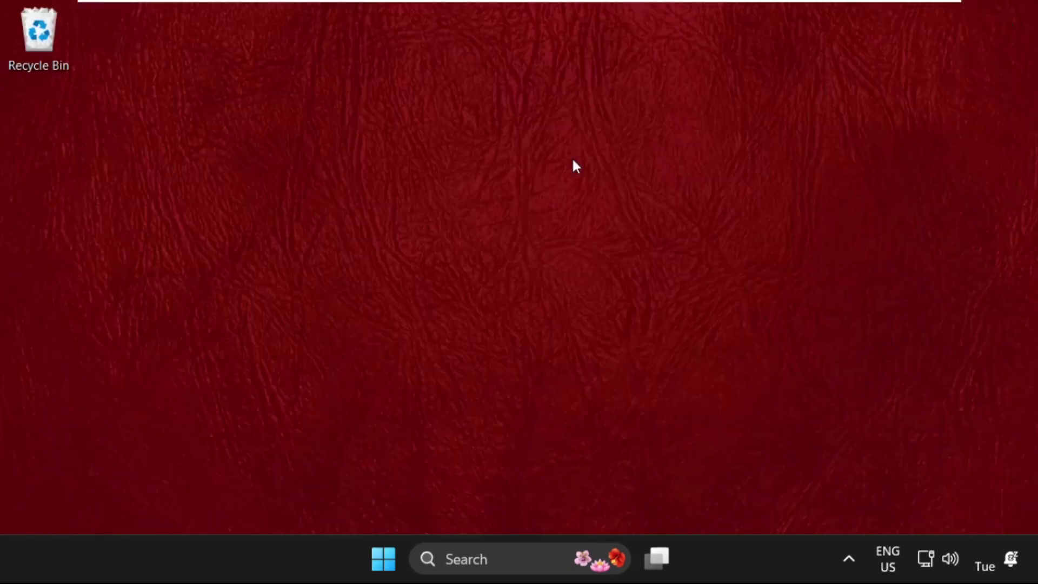
Run 'temp' from the Run dialog to open the Windows Temp folder
{"action": "left_click", "coordinate": [478, 562]}
{"action": "left_click", "coordinate": [107, 363]}
{"action": "key", "text": "super+r"}
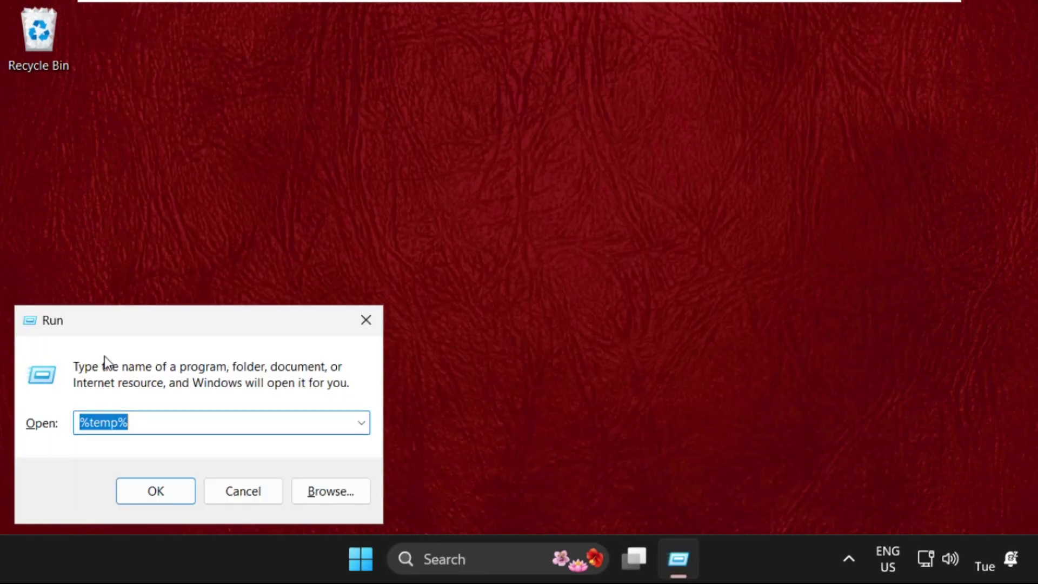
{"action": "left_click_drag", "start_coordinate": [122, 330], "coordinate": [440, 166]}
{"action": "key", "text": "BackSpace"}
{"action": "left_click", "coordinate": [561, 320]}
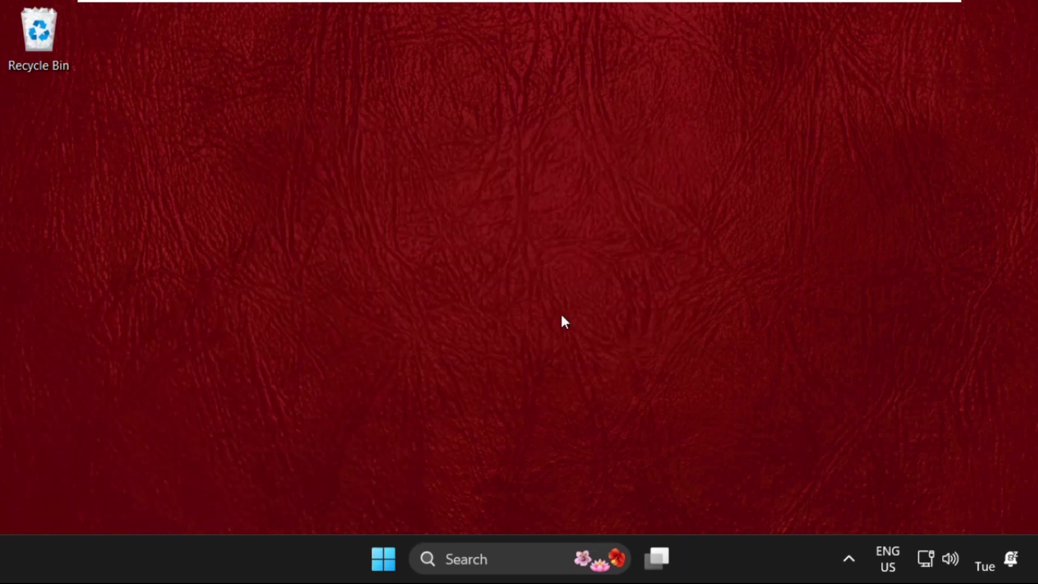
{"action": "right_click", "coordinate": [398, 558]}
{"action": "left_click", "coordinate": [342, 484]}
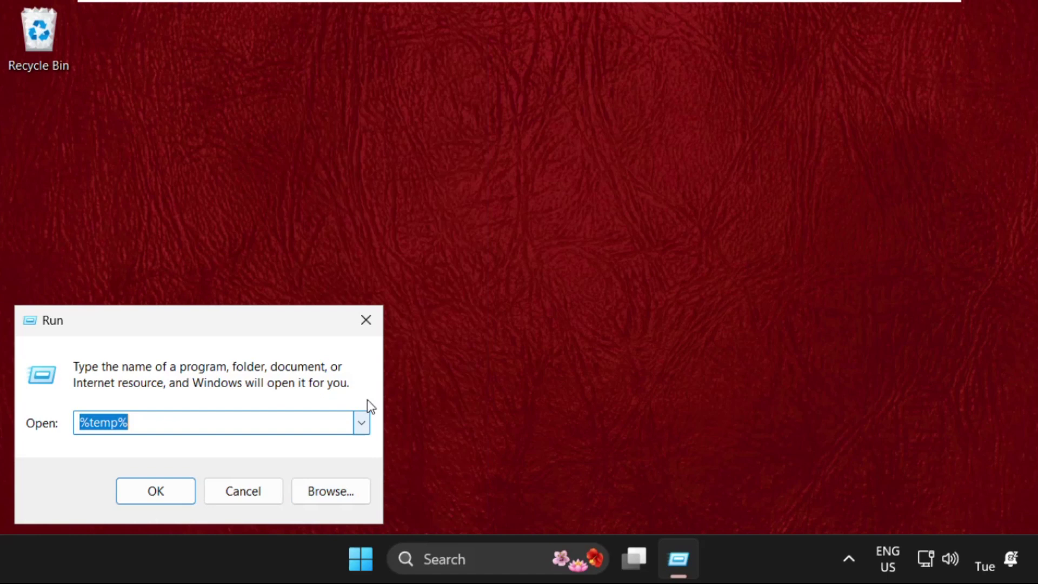
{"action": "left_click_drag", "start_coordinate": [263, 337], "coordinate": [565, 223]}
{"action": "key", "text": "BackSpace"}
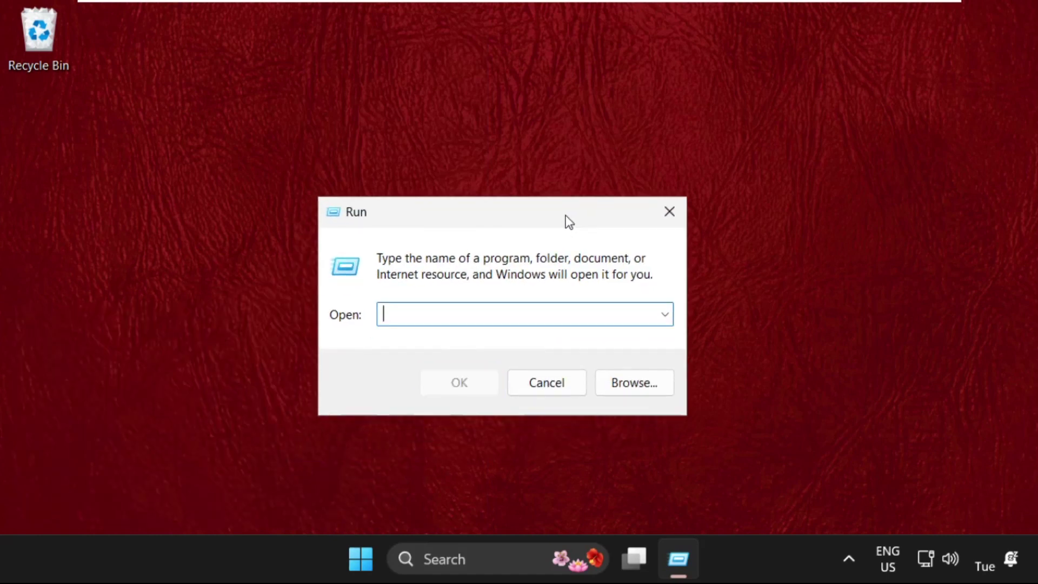
{"action": "type", "text": "temp"}
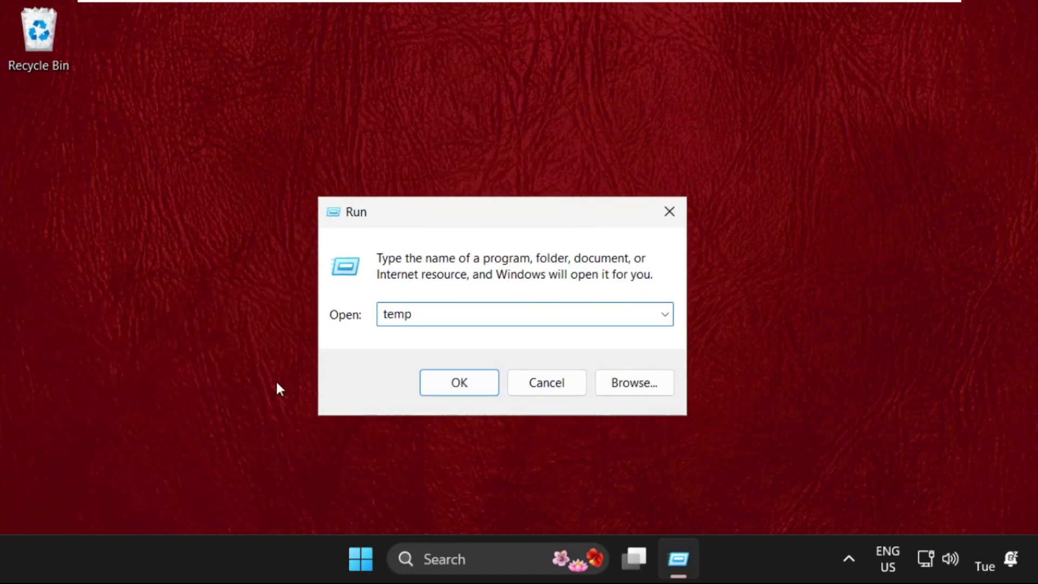
{"action": "left_click", "coordinate": [471, 388]}
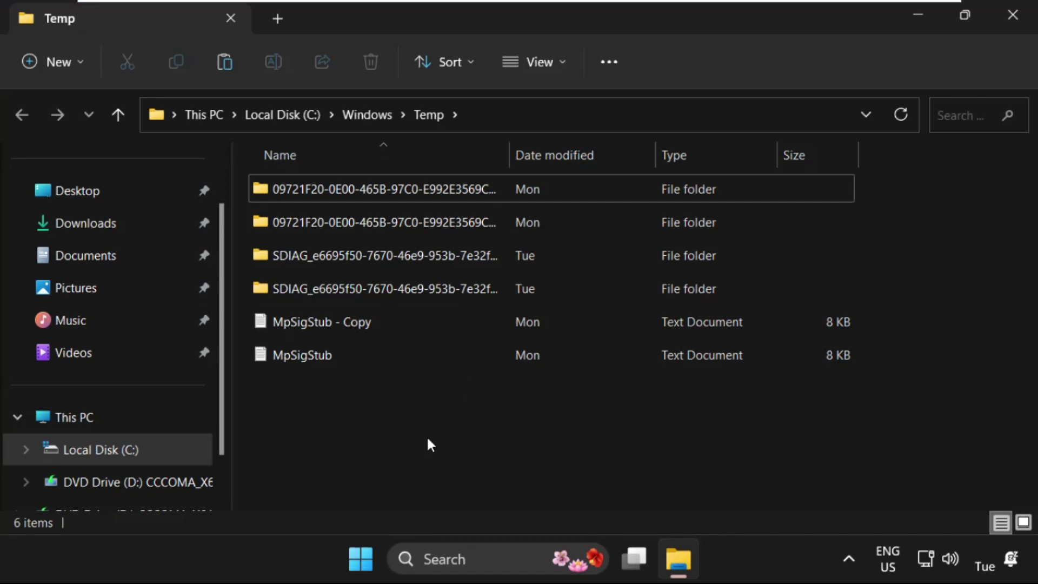
Select all 6 items in the Windows Temp folder and delete them
{"action": "double_click", "coordinate": [547, 9]}
{"action": "left_click", "coordinate": [514, 349]}
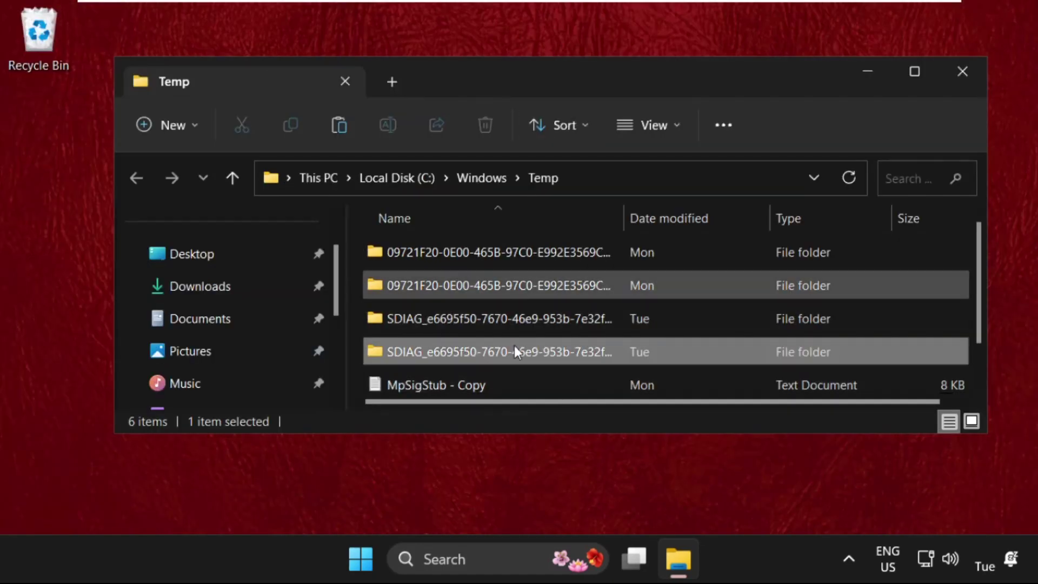
{"action": "key", "text": "ctrl+a"}
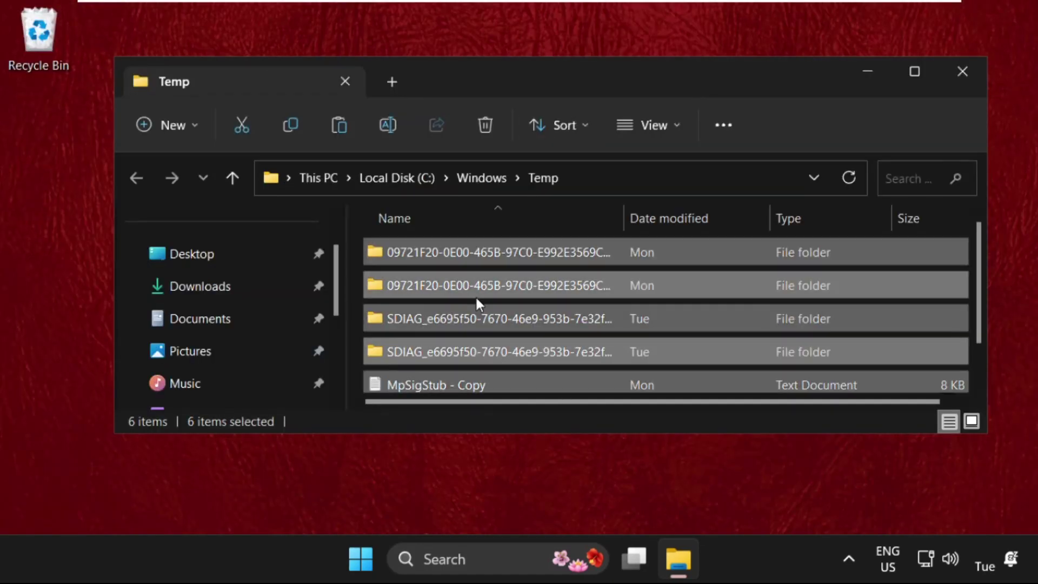
{"action": "right_click", "coordinate": [475, 296]}
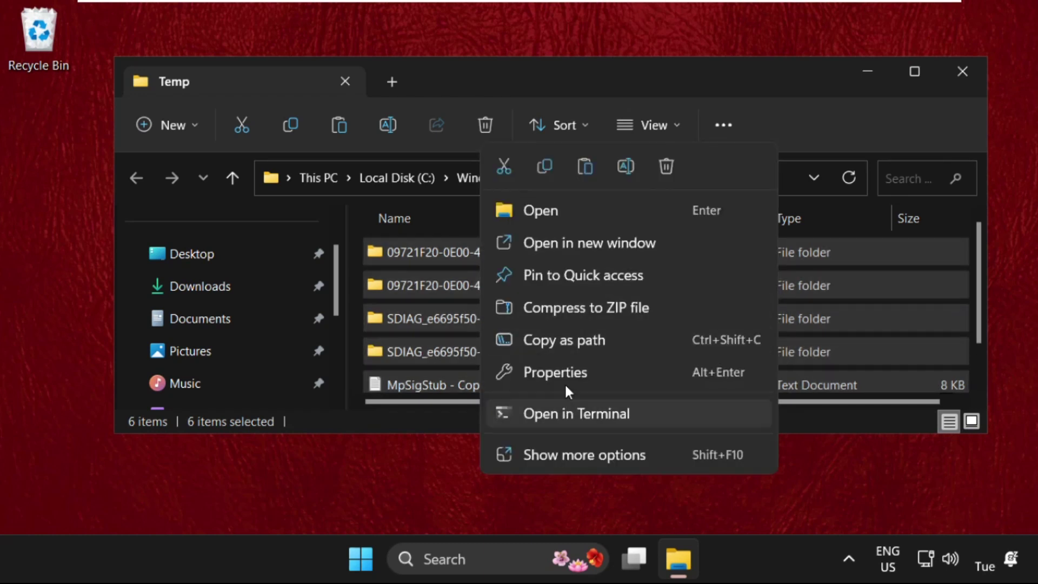
{"action": "left_click", "coordinate": [677, 166]}
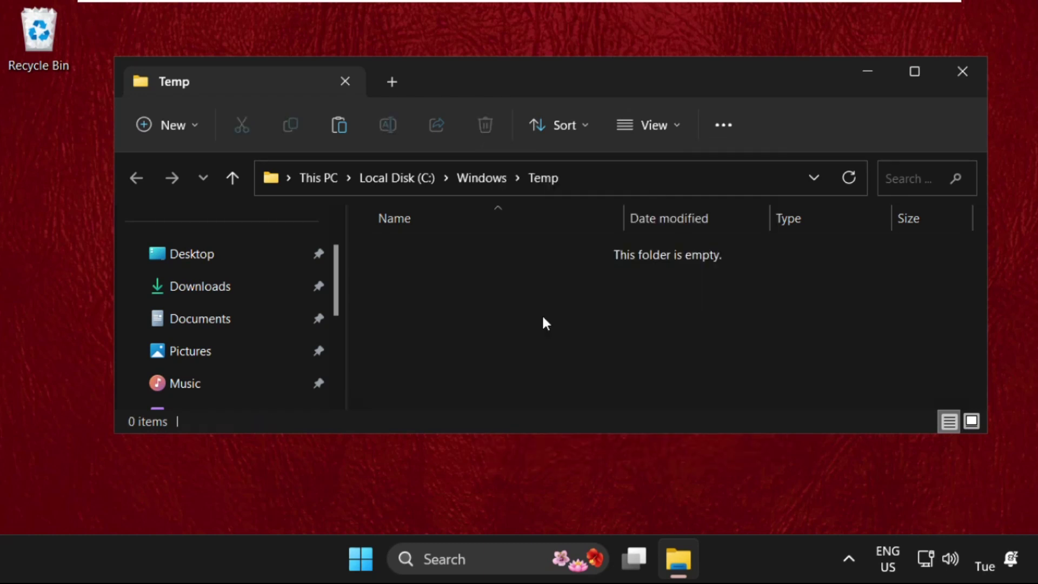
Close the emptied folder and open %temp% through the Run dialog
{"action": "left_click", "coordinate": [974, 76]}
{"action": "right_click", "coordinate": [384, 562]}
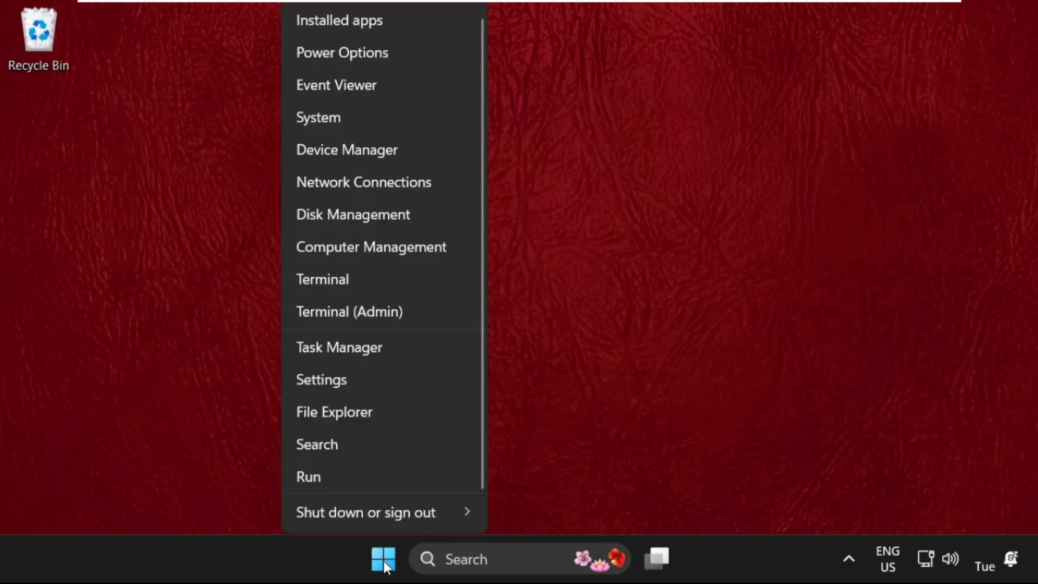
{"action": "left_click", "coordinate": [358, 470]}
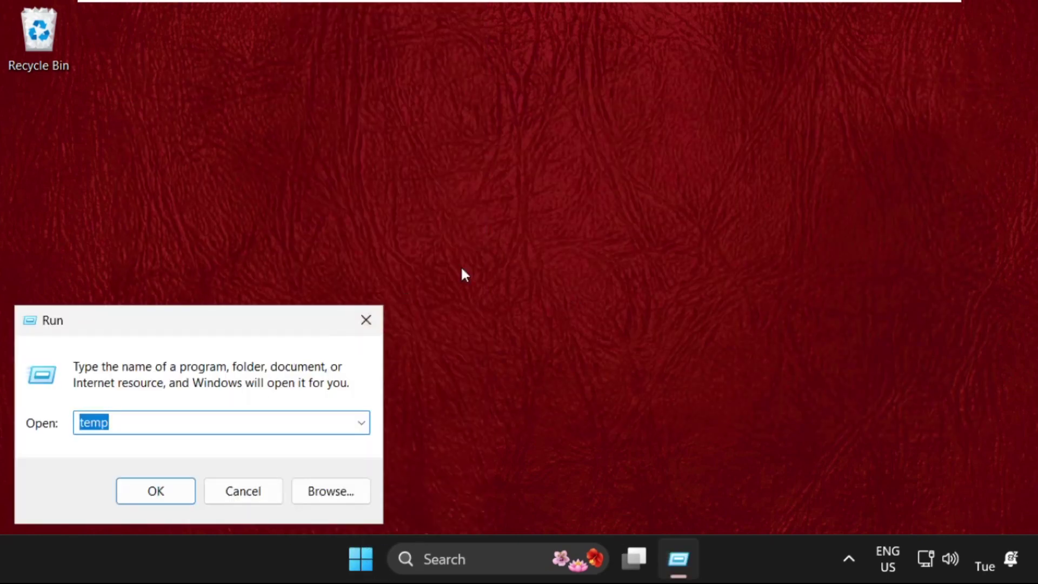
{"action": "left_click_drag", "start_coordinate": [312, 327], "coordinate": [605, 120]}
{"action": "key", "text": "BackSpace"}
{"action": "type", "text": "%"}
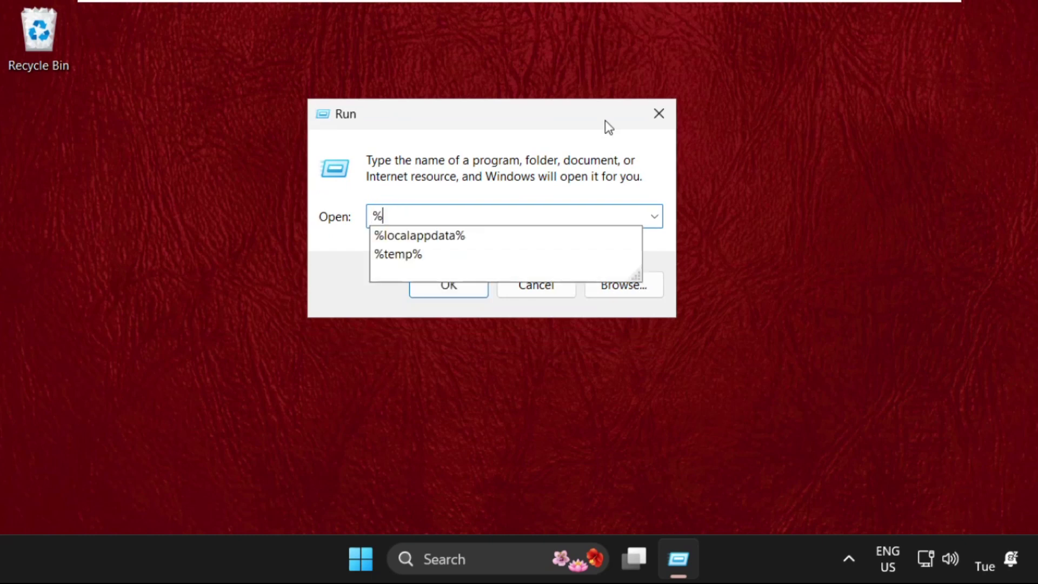
{"action": "type", "text": "temp%"}
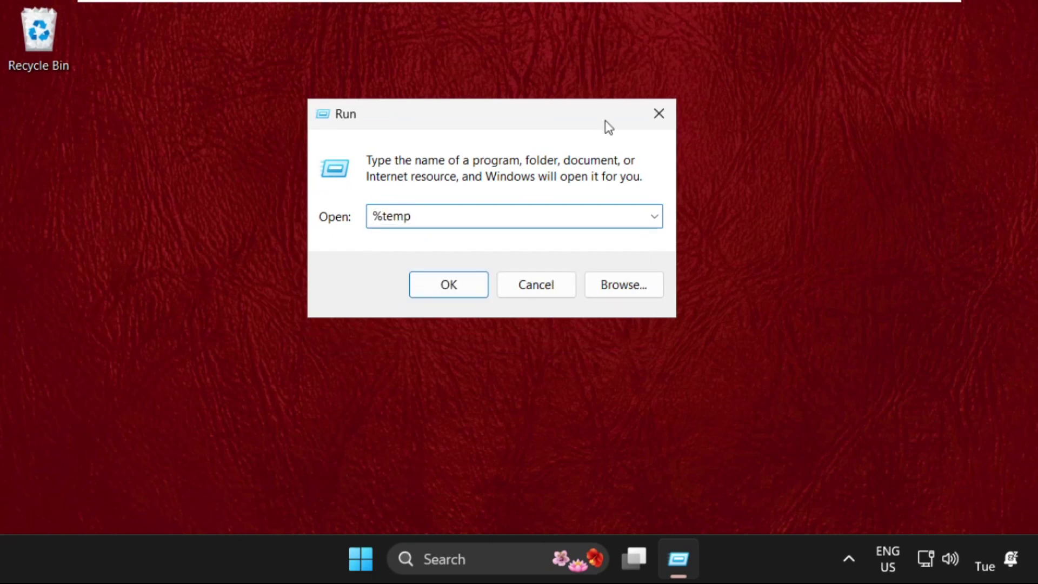
{"action": "left_click", "coordinate": [465, 276]}
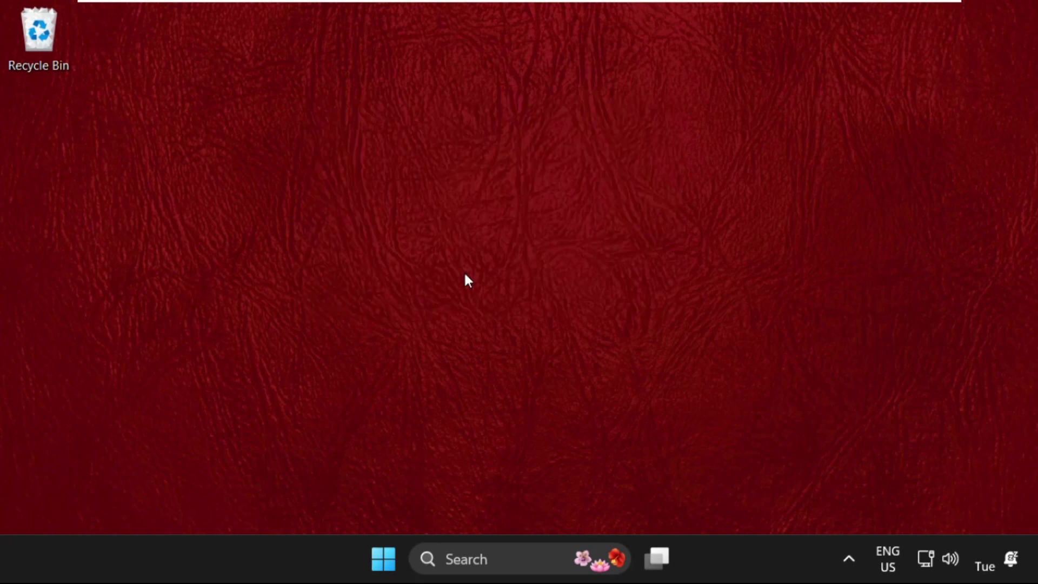
Delete all 39 temp items, granting admin permission and skipping every file in use
{"action": "left_click", "coordinate": [501, 318]}
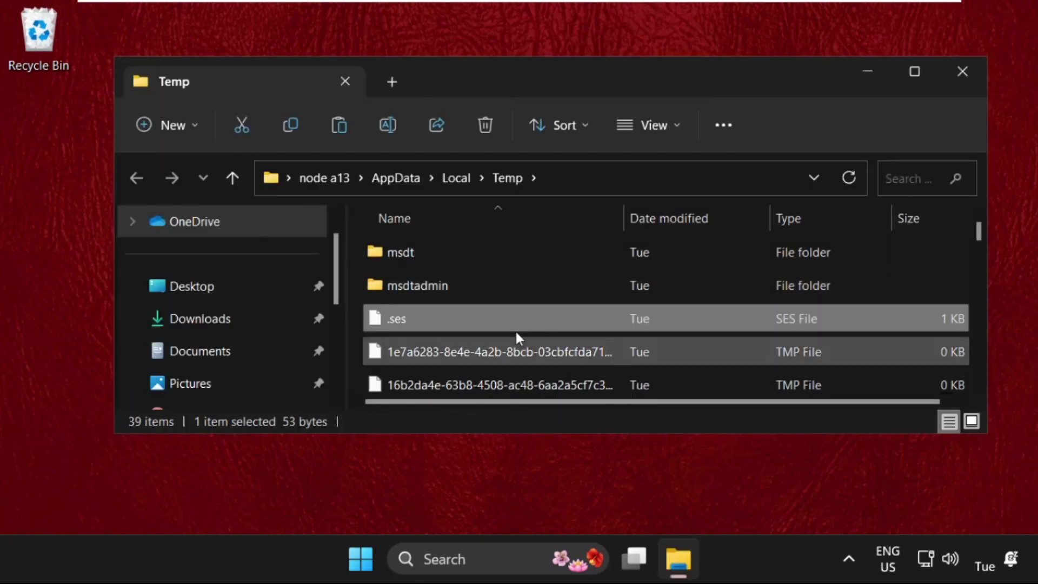
{"action": "key", "text": "ctrl+a"}
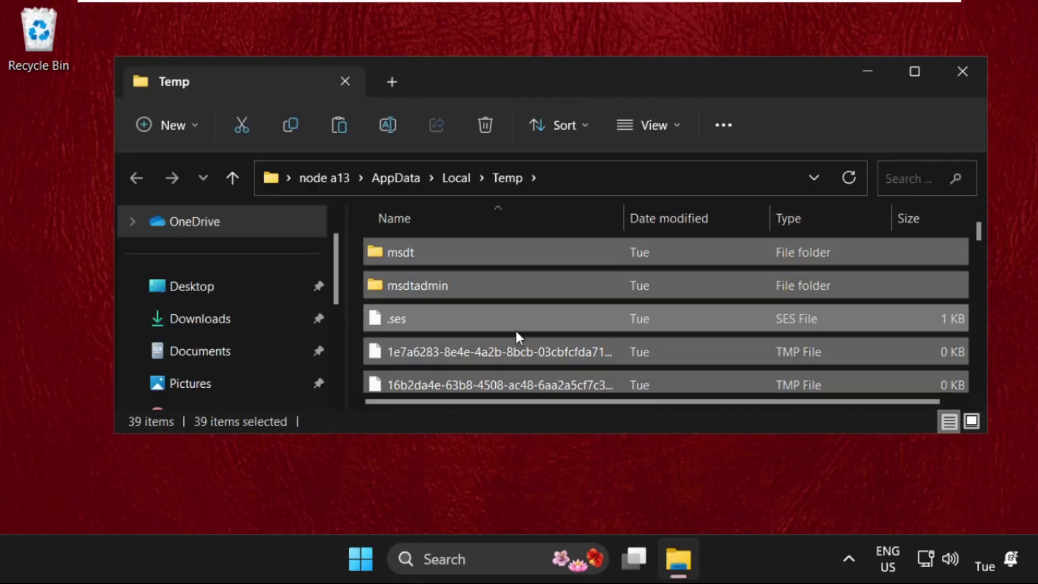
{"action": "right_click", "coordinate": [459, 283]}
{"action": "left_click", "coordinate": [649, 305]}
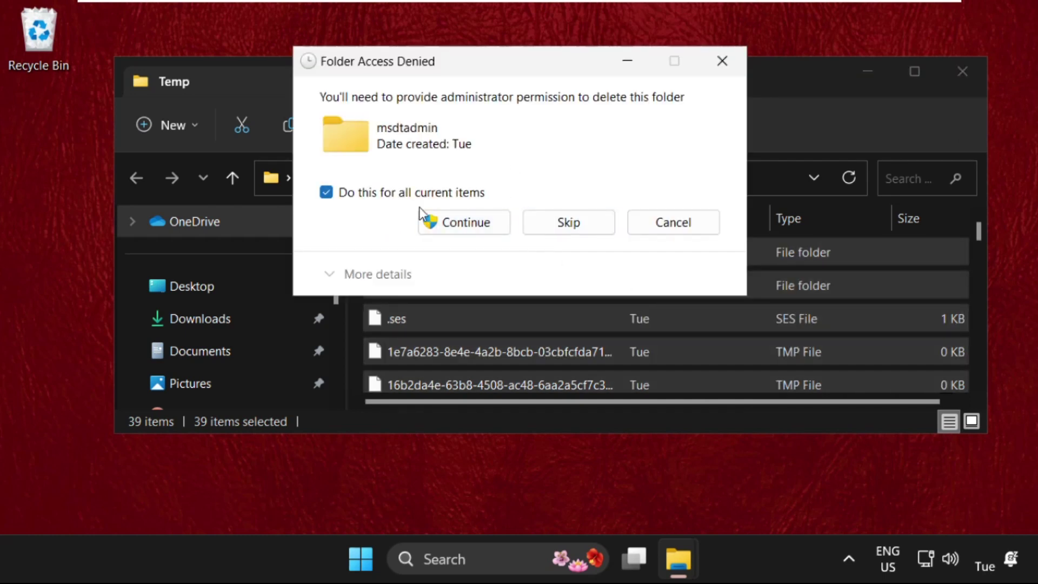
{"action": "left_click", "coordinate": [465, 222]}
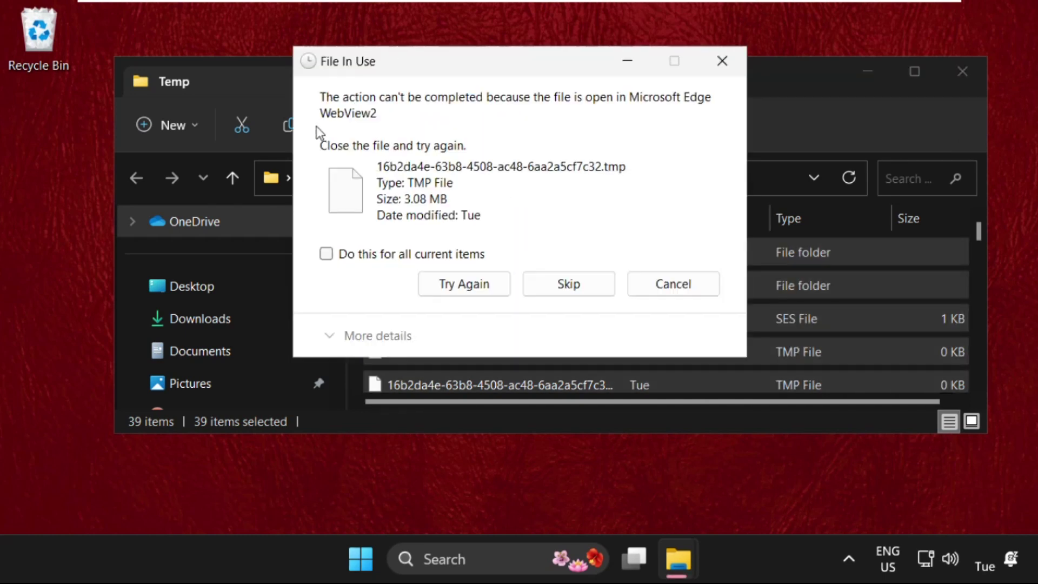
{"action": "left_click", "coordinate": [411, 258]}
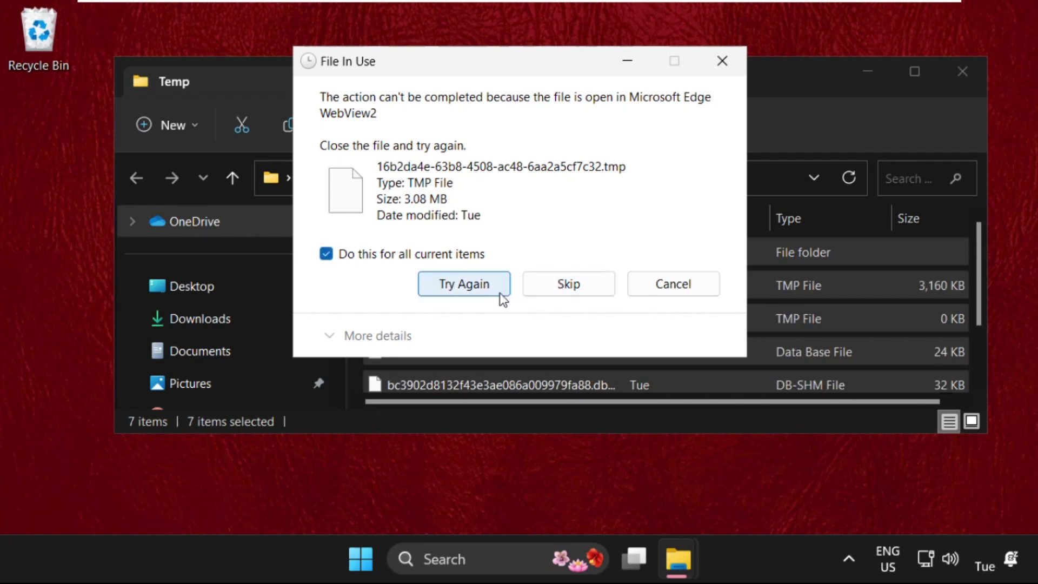
{"action": "left_click", "coordinate": [567, 288]}
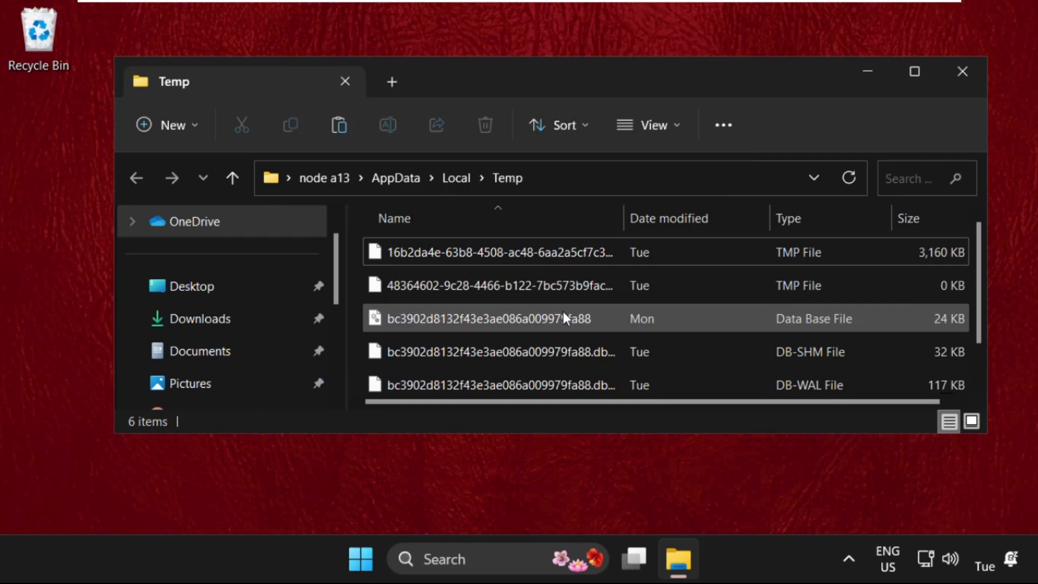
Close the Temp folder, then open Settings > System > Storage and switch Storage Sense On
{"action": "left_click", "coordinate": [963, 71]}
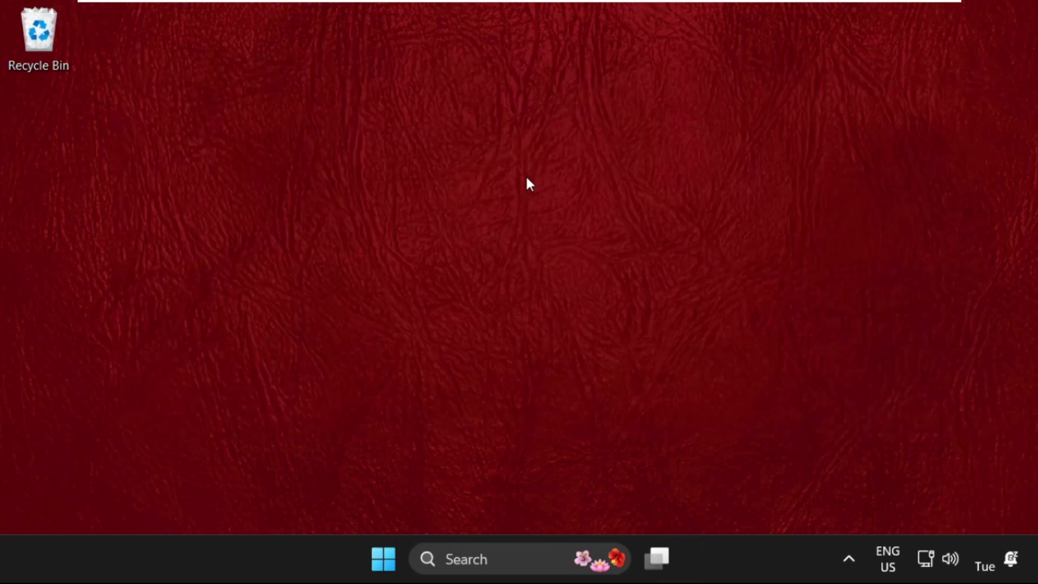
{"action": "right_click", "coordinate": [384, 558]}
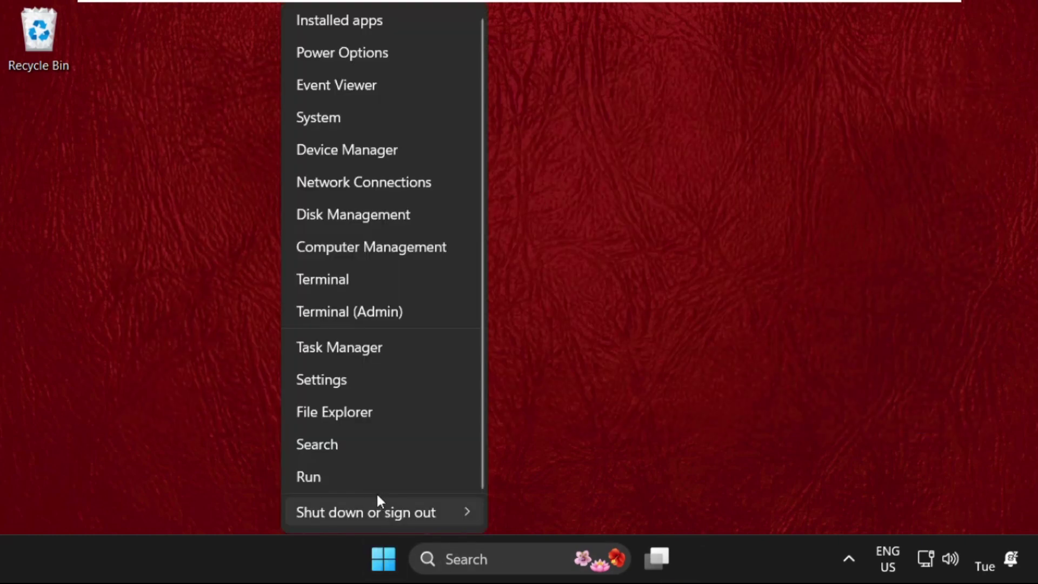
{"action": "left_click", "coordinate": [368, 385]}
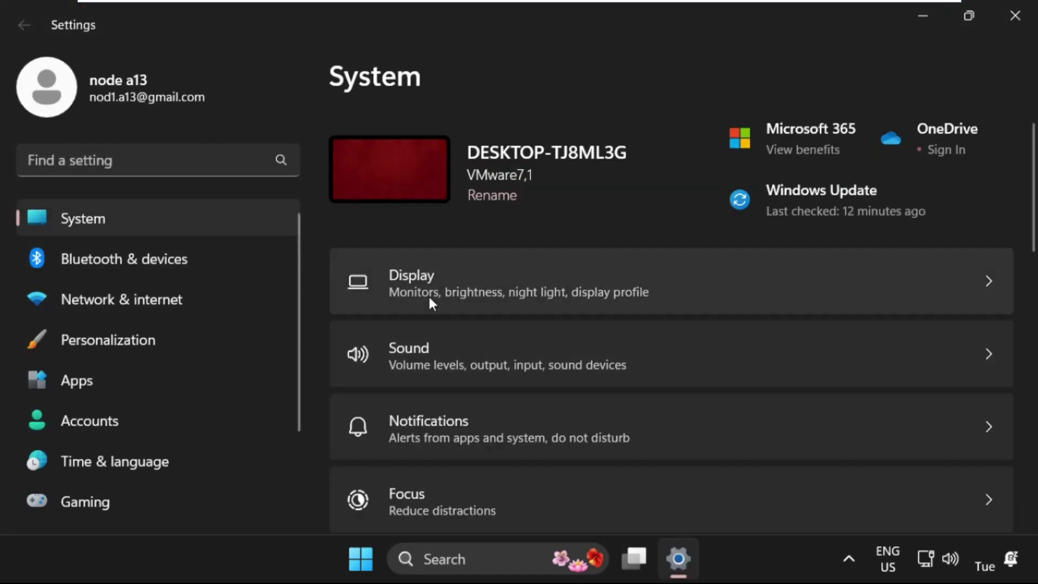
{"action": "scroll", "coordinate": [494, 406], "scroll_direction": "down", "scroll_amount": 7}
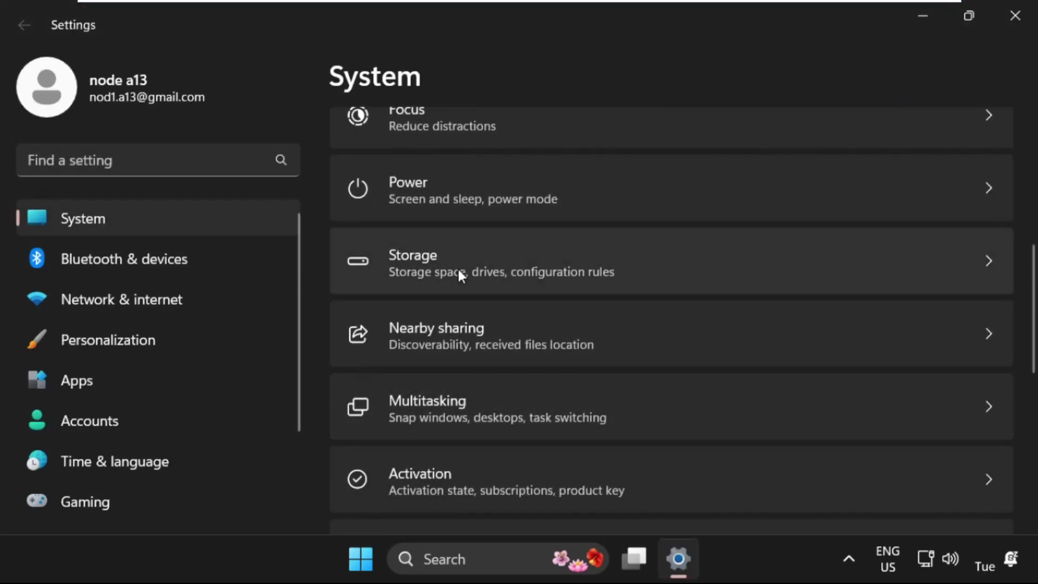
{"action": "left_click", "coordinate": [458, 267]}
{"action": "scroll", "coordinate": [528, 337], "scroll_direction": "down", "scroll_amount": 1}
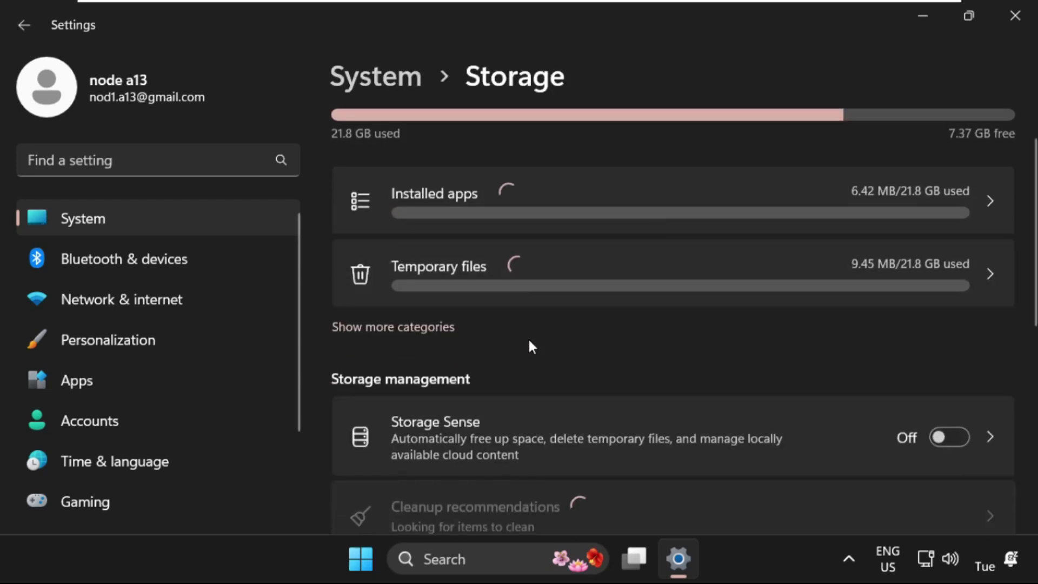
{"action": "scroll", "coordinate": [529, 341], "scroll_direction": "down", "scroll_amount": 2}
{"action": "left_click", "coordinate": [944, 354]}
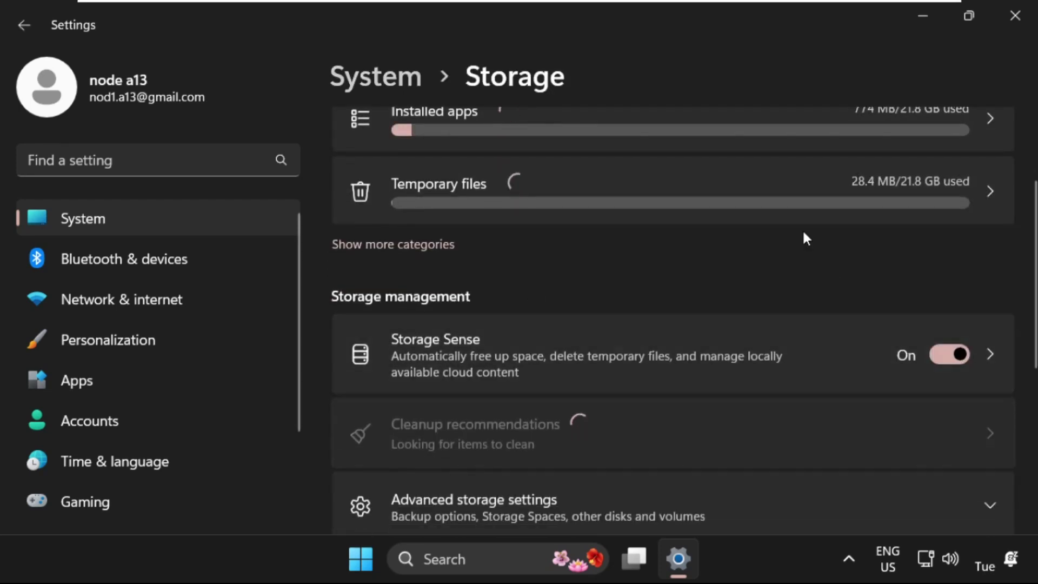
{"action": "double_click", "coordinate": [709, 27]}
{"action": "scroll", "coordinate": [575, 227], "scroll_direction": "down", "scroll_amount": 3}
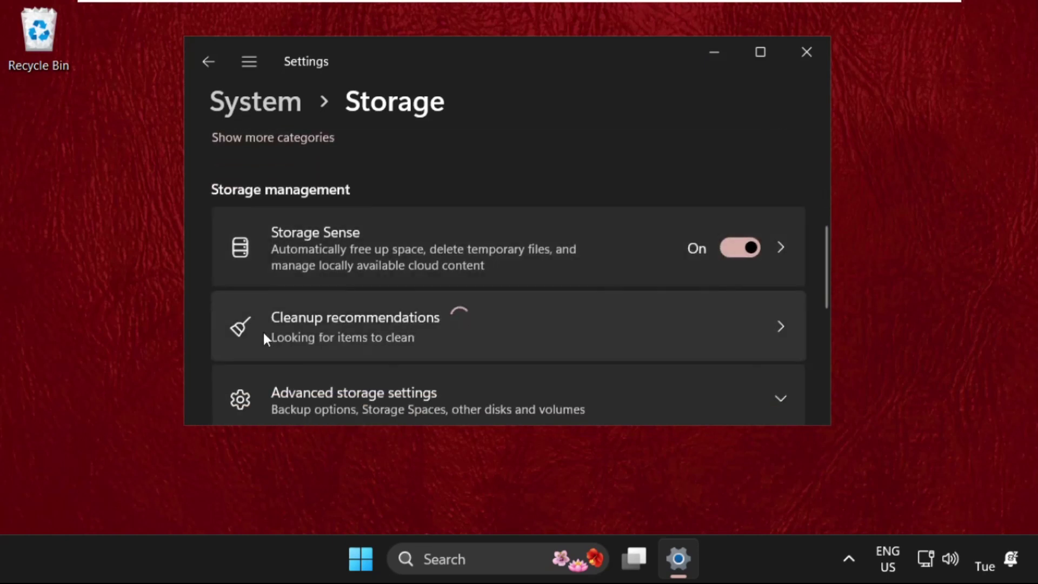
Use Cleanup recommendations to remove the 94.5 MB of Recycle Bin files and confirm
{"action": "left_click", "coordinate": [553, 330]}
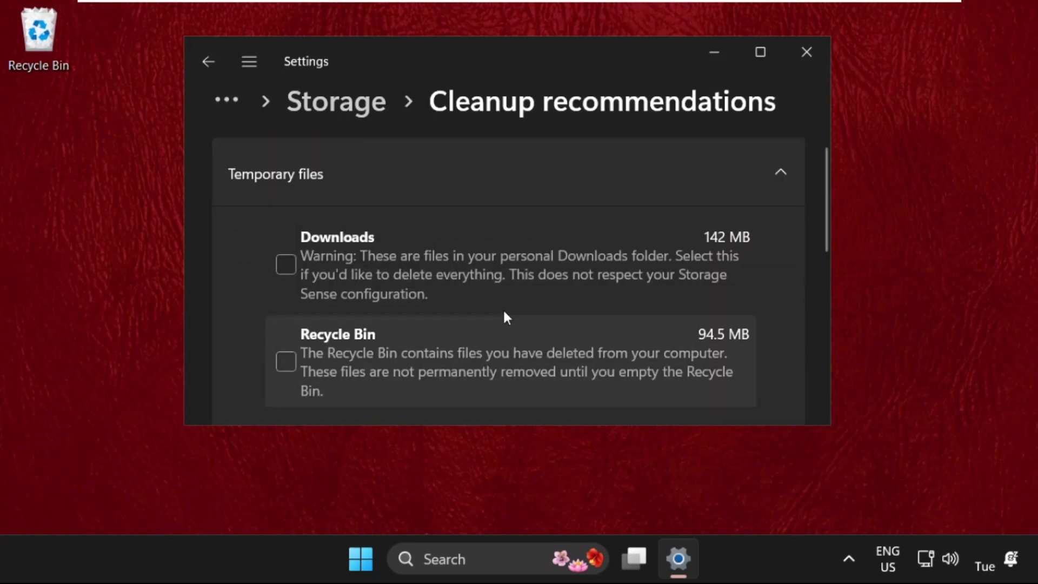
{"action": "scroll", "coordinate": [410, 318], "scroll_direction": "down", "scroll_amount": 2}
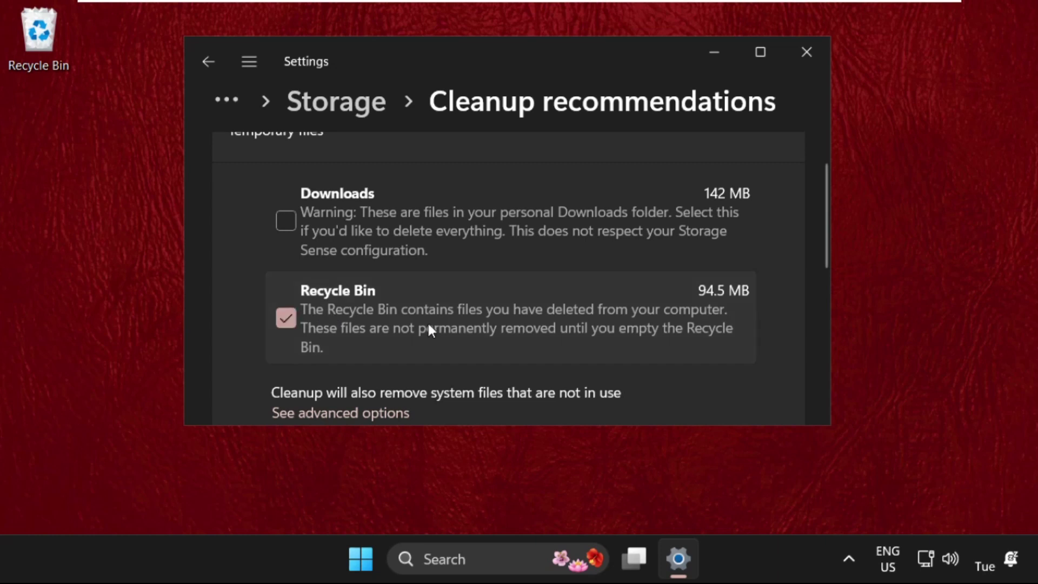
{"action": "scroll", "coordinate": [430, 328], "scroll_direction": "down", "scroll_amount": 3}
{"action": "scroll", "coordinate": [390, 309], "scroll_direction": "up", "scroll_amount": 3}
{"action": "scroll", "coordinate": [346, 227], "scroll_direction": "down", "scroll_amount": 4}
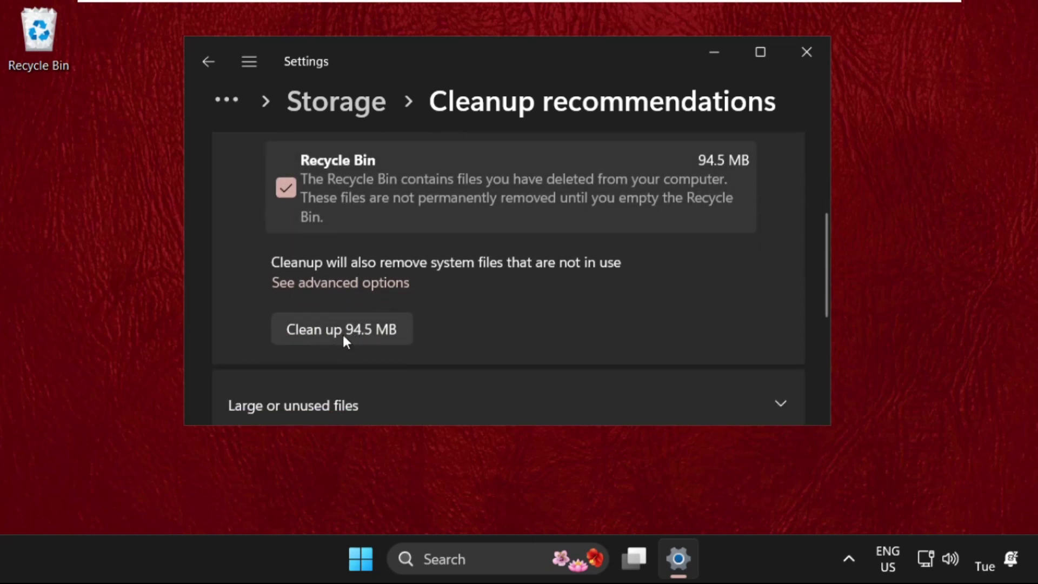
{"action": "left_click", "coordinate": [343, 332]}
{"action": "left_click", "coordinate": [406, 296]}
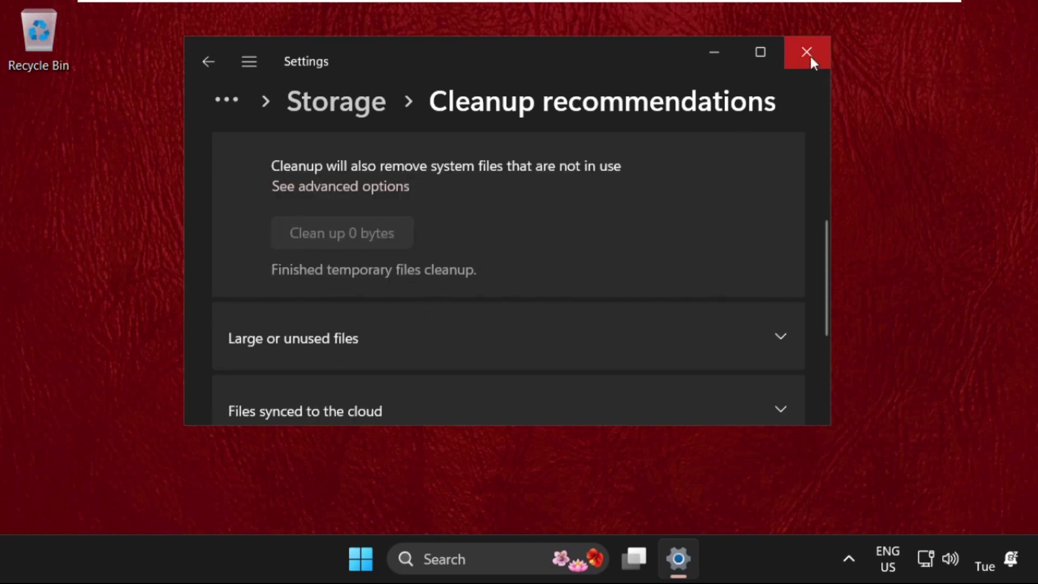
Close the Settings window and open the Start menu's power options showing Restart
{"action": "left_click", "coordinate": [807, 52]}
{"action": "left_click", "coordinate": [384, 562]}
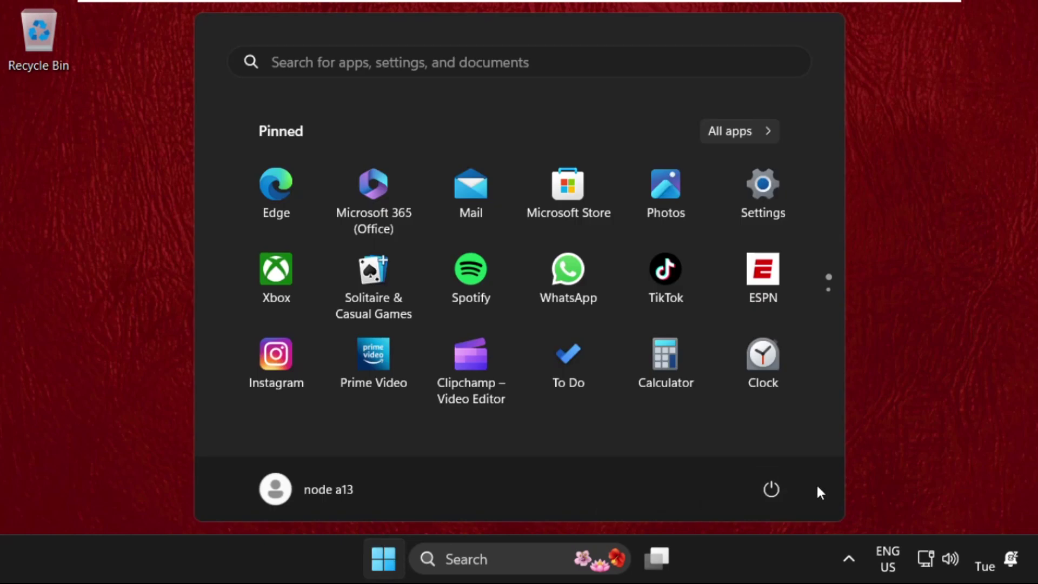
{"action": "left_click", "coordinate": [782, 487]}
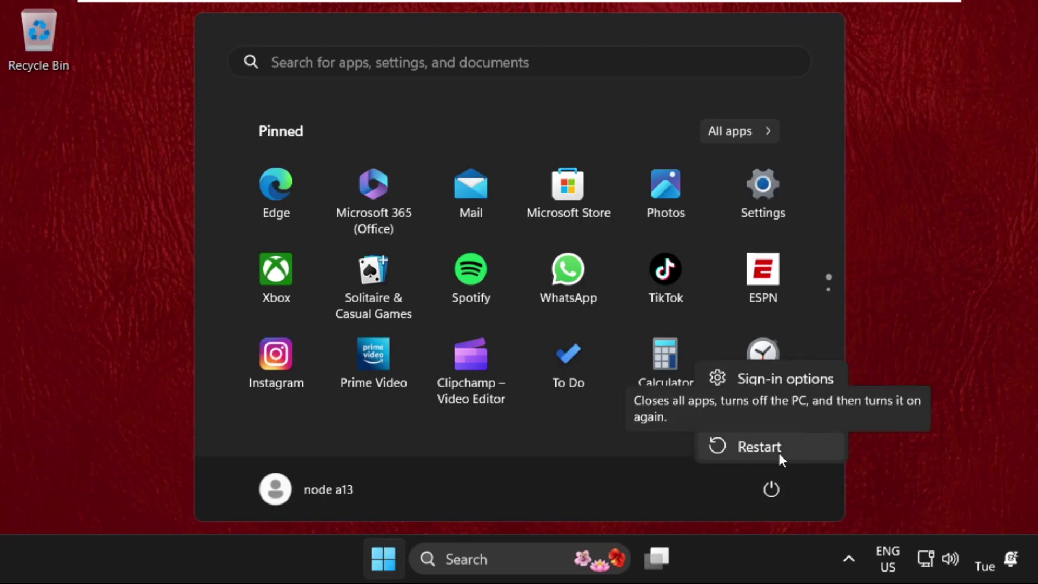